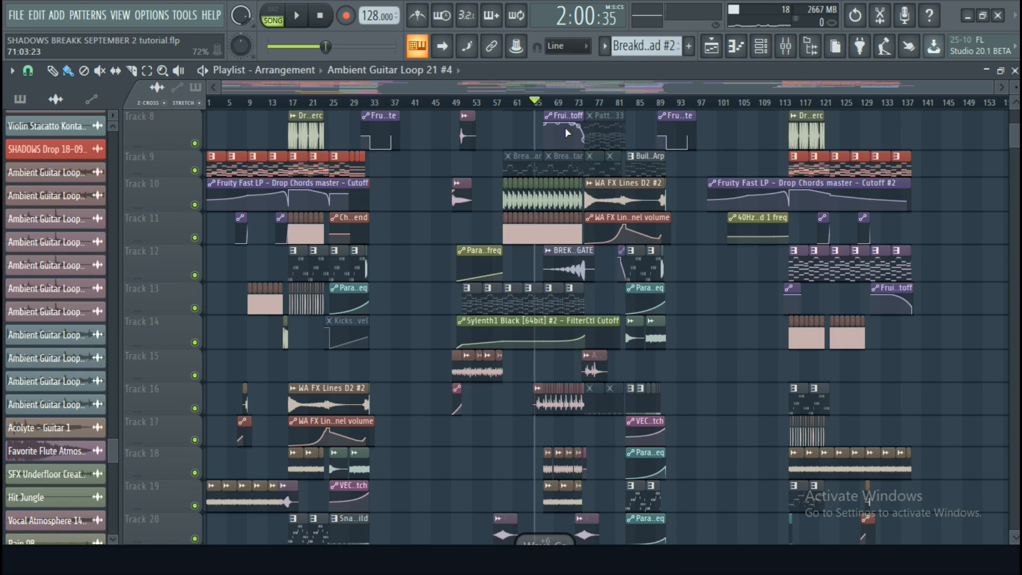
Solo Track 16 and play its chopped Ambient Guitar Loop clips from about bar 65.
{"action": "scroll", "coordinate": [569, 104], "scroll_direction": "up", "scroll_amount": 5}
{"action": "scroll", "coordinate": [568, 103], "scroll_direction": "up", "scroll_amount": 5}
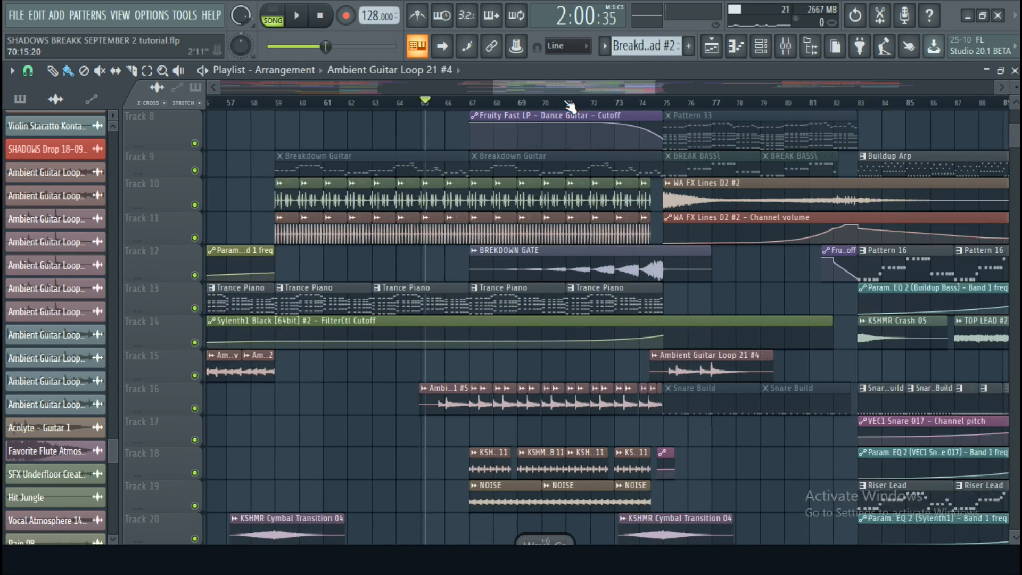
{"action": "scroll", "coordinate": [558, 238], "scroll_direction": "down", "scroll_amount": 2}
{"action": "scroll", "coordinate": [558, 237], "scroll_direction": "down", "scroll_amount": 1}
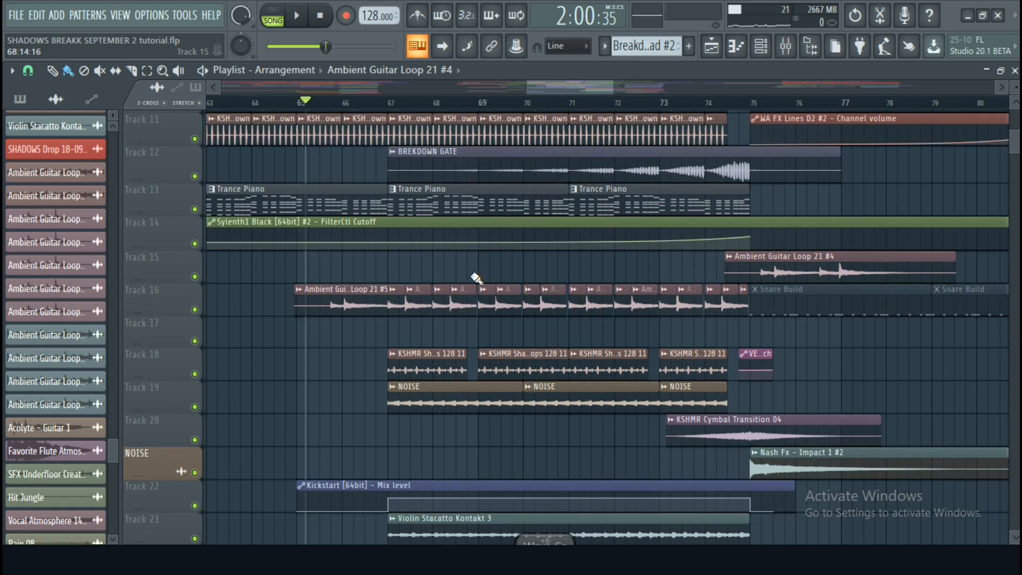
{"action": "left_click", "coordinate": [195, 310], "text": "ctrl"}
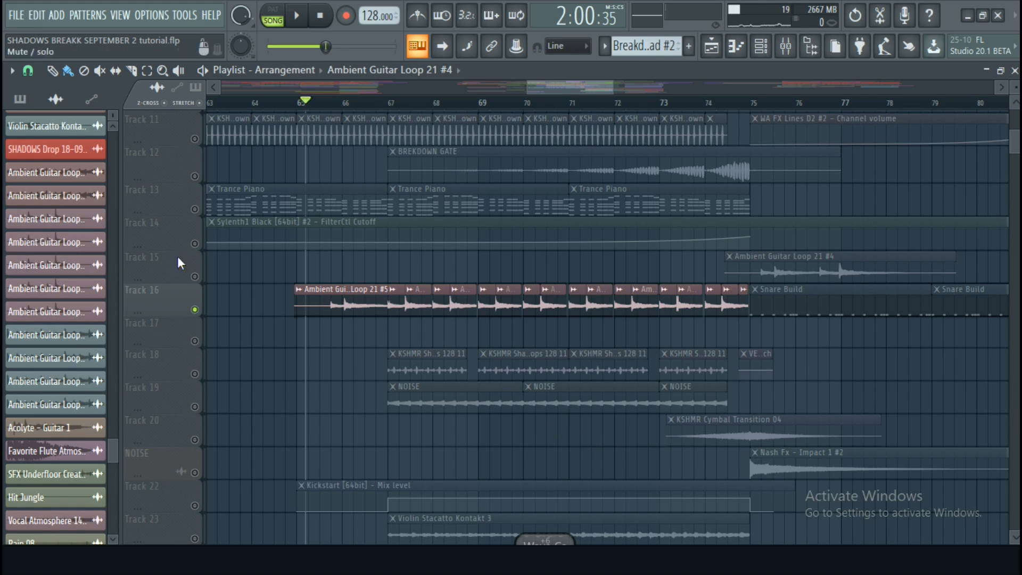
{"action": "left_click", "coordinate": [195, 310], "text": "ctrl"}
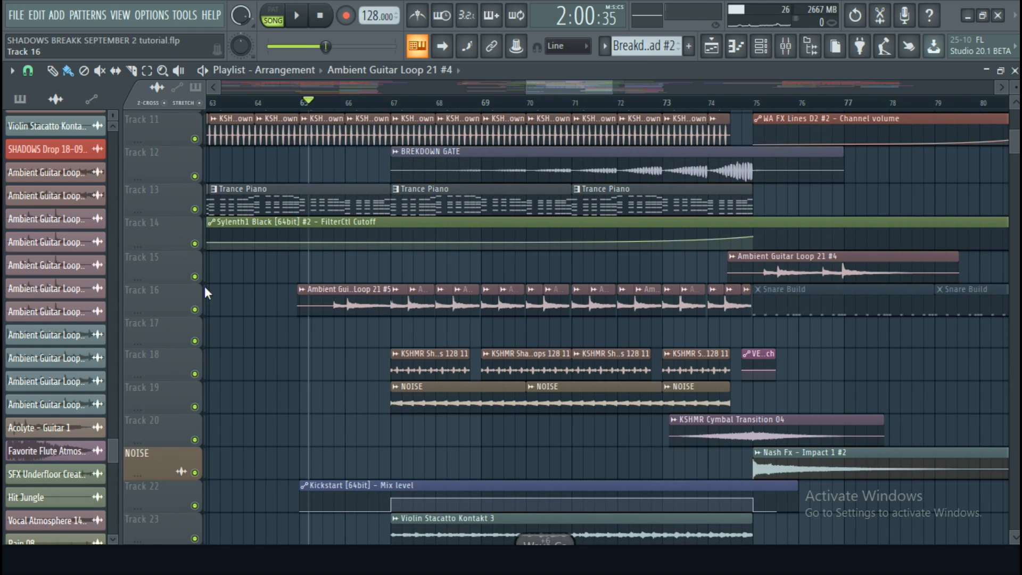
{"action": "left_click", "coordinate": [194, 310], "text": "ctrl"}
{"action": "key", "text": "space"}
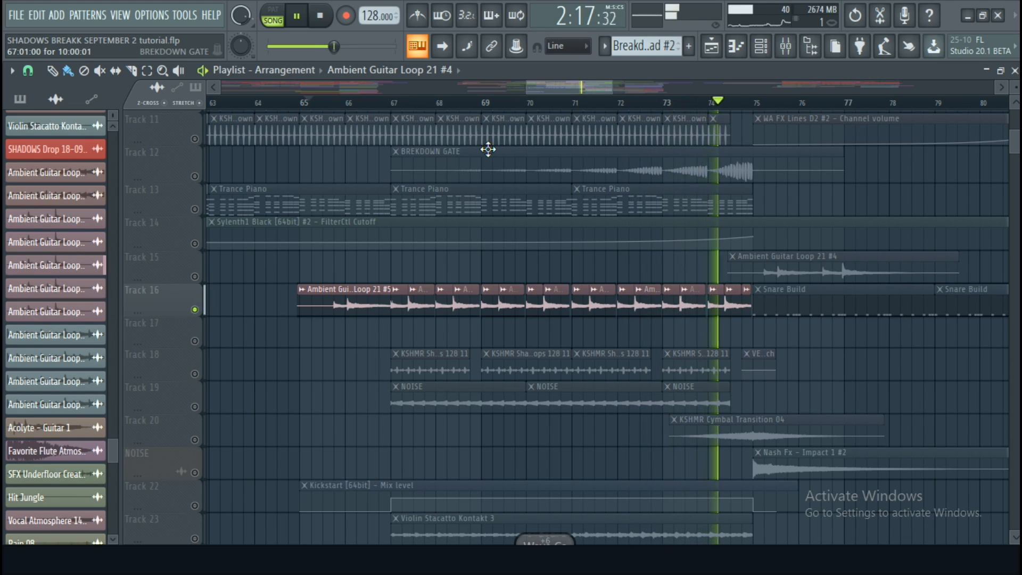
{"action": "key", "text": "space"}
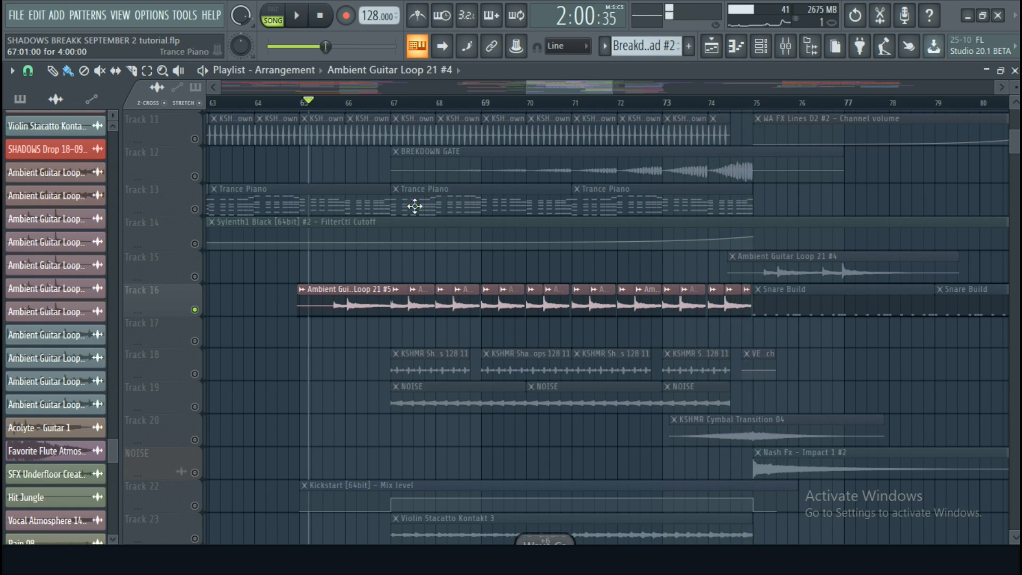
Unsolo Track 16 and play the breakdown from about bar 65 with all tracks.
{"action": "right_click", "coordinate": [195, 311]}
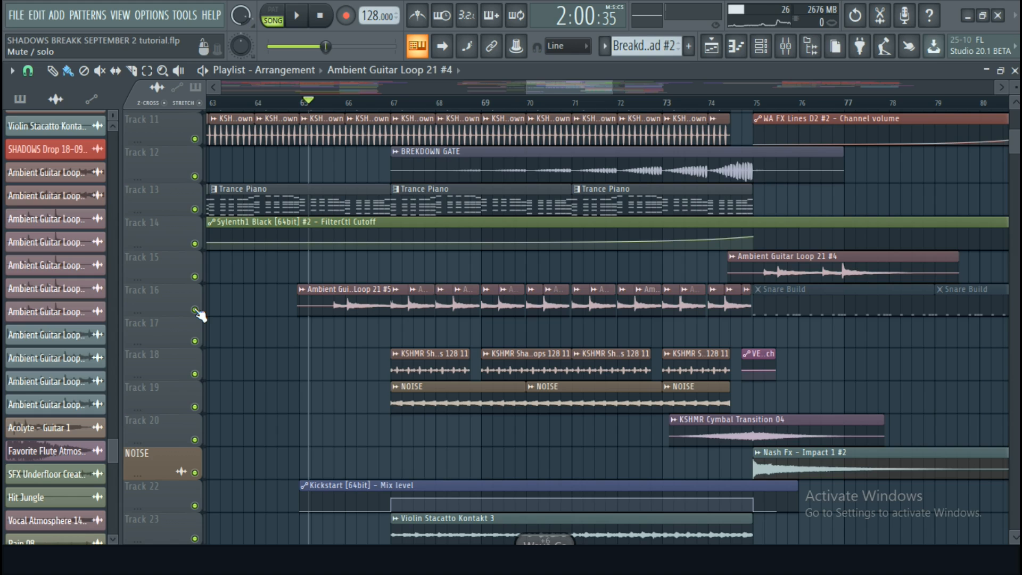
{"action": "key", "text": "space"}
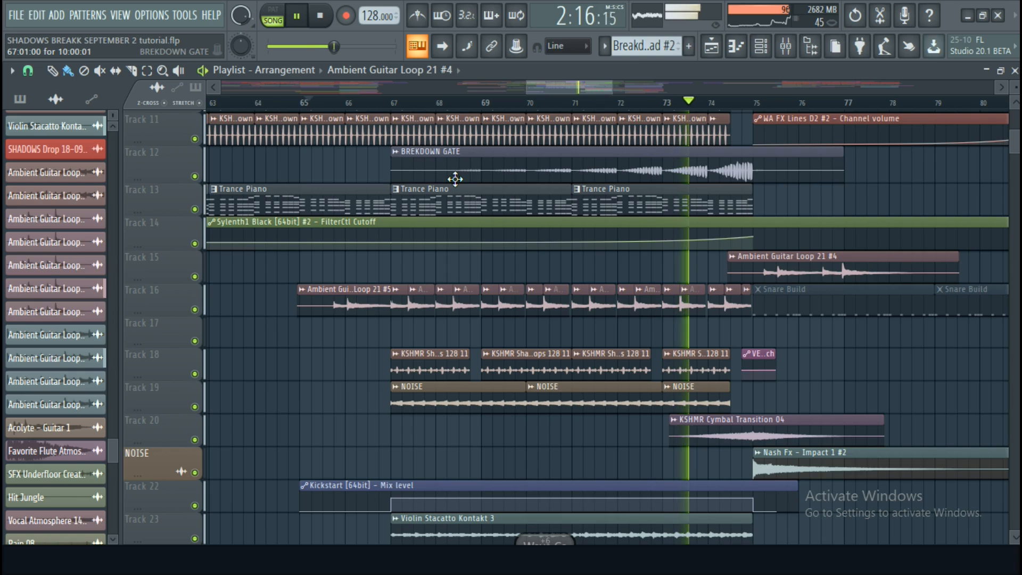
{"action": "key", "text": "space"}
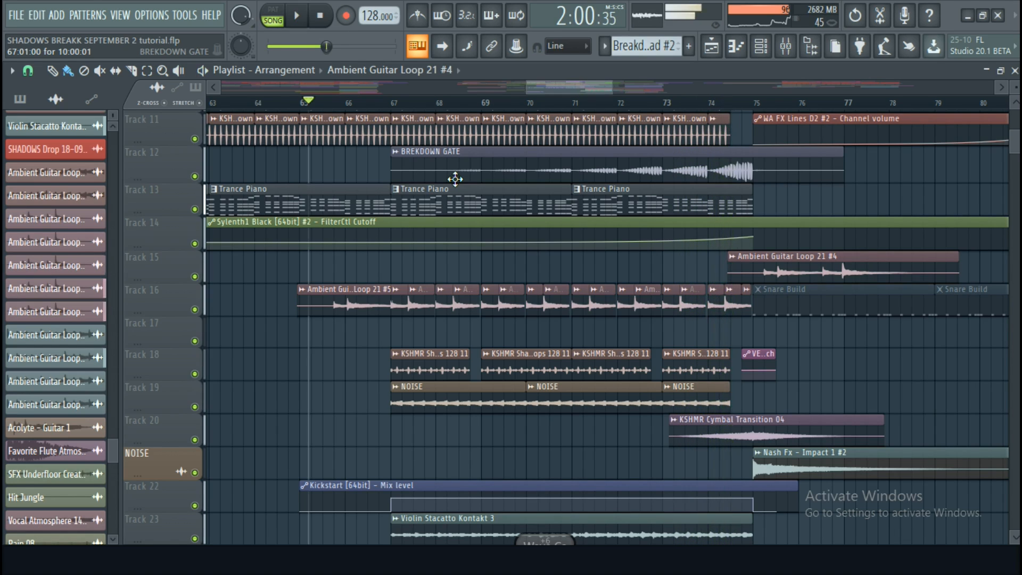
Move the Ambient Guitar Loop 21 #4 clip on Track 15 to just before bar 65, leaving only Tracks 15 and 16 enabled.
{"action": "left_click_drag", "start_coordinate": [770, 271], "coordinate": [337, 272]}
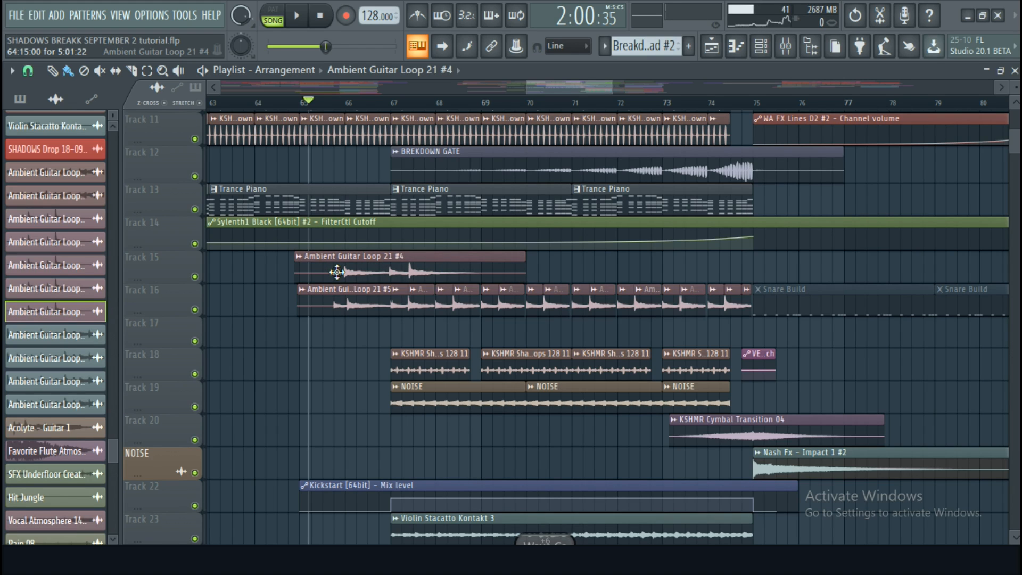
{"action": "left_click", "coordinate": [195, 276], "text": "ctrl"}
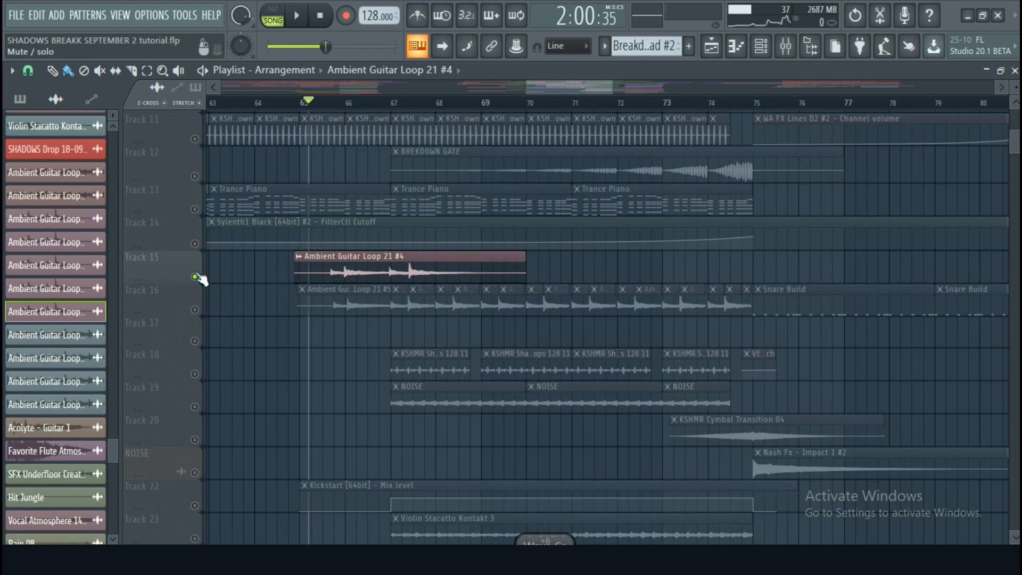
{"action": "left_click", "coordinate": [195, 310]}
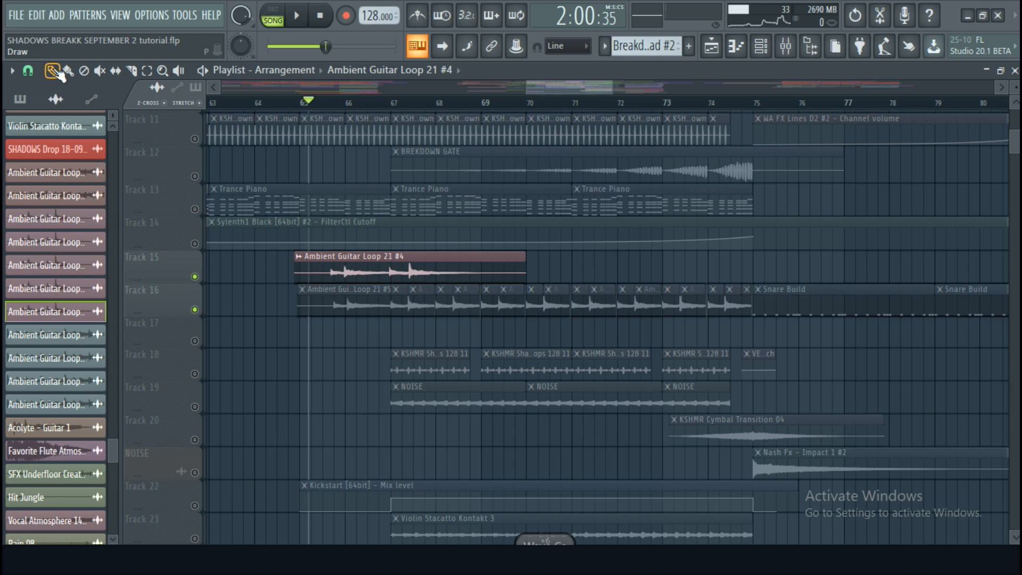
Run tempo detection on the Ambient Guitar Loop 21 #4 sample and accept the estimated 125 BPM.
{"action": "double_click", "coordinate": [374, 276]}
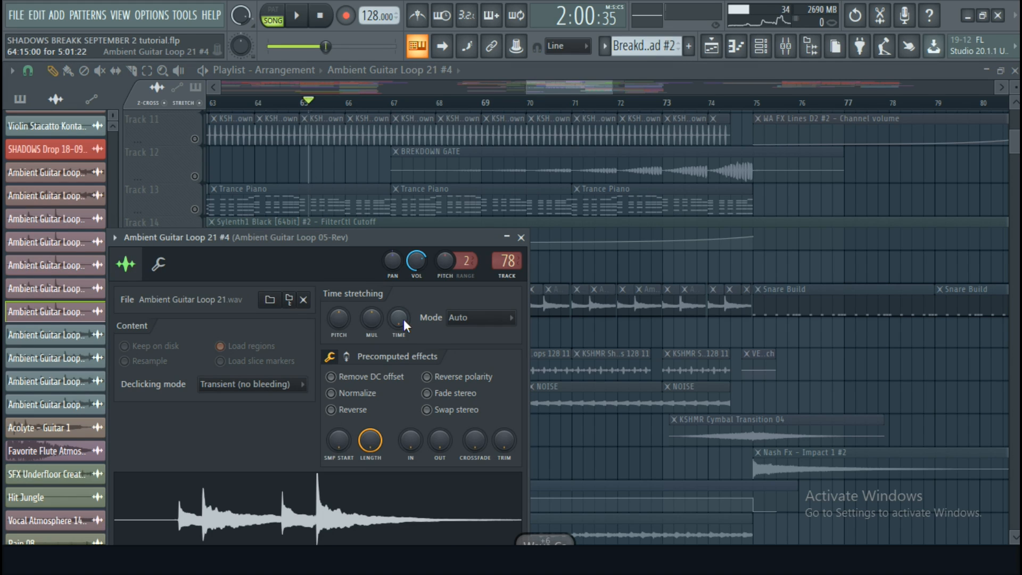
{"action": "left_click", "coordinate": [478, 319]}
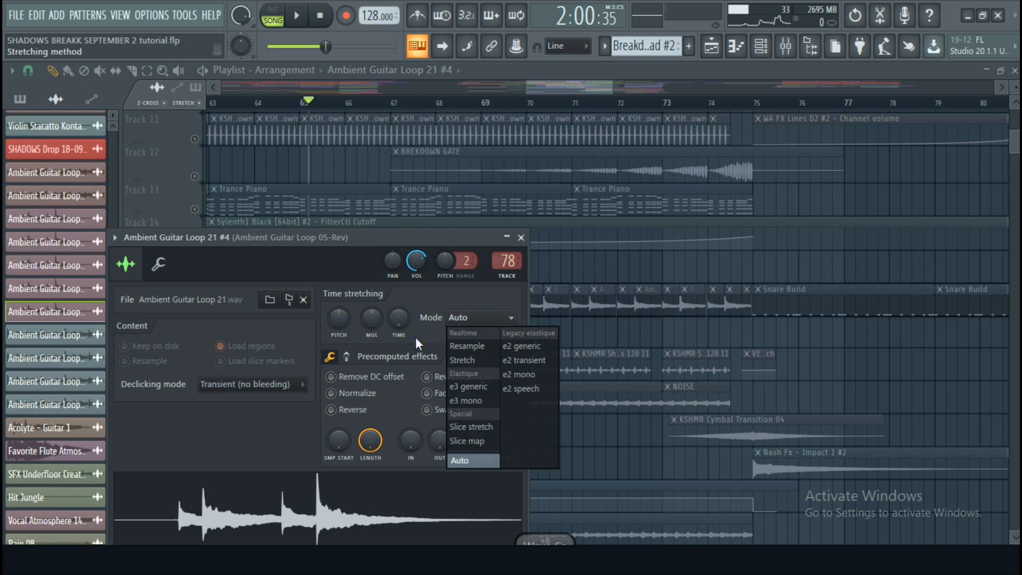
{"action": "left_click", "coordinate": [529, 346]}
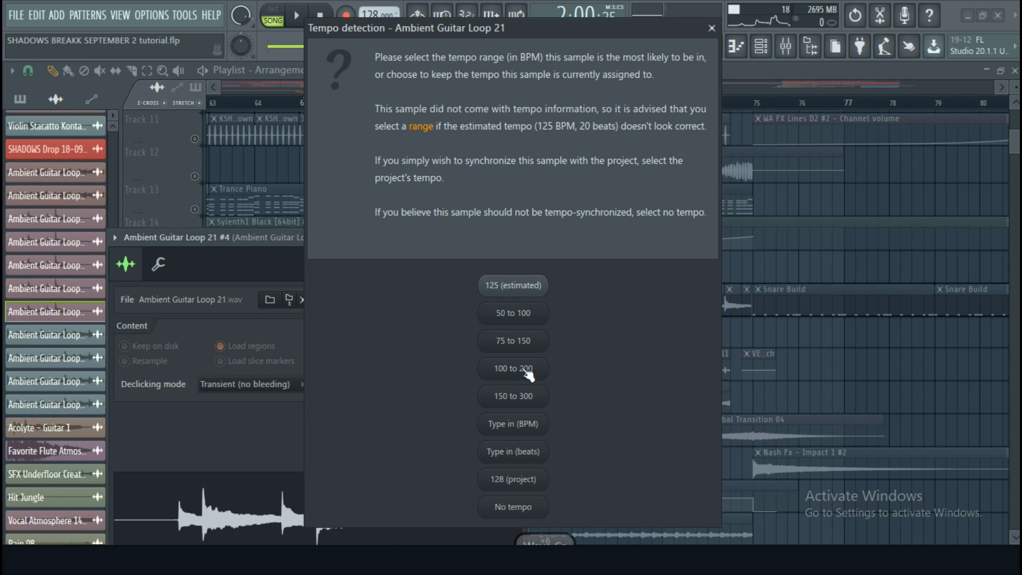
{"action": "left_click", "coordinate": [522, 294]}
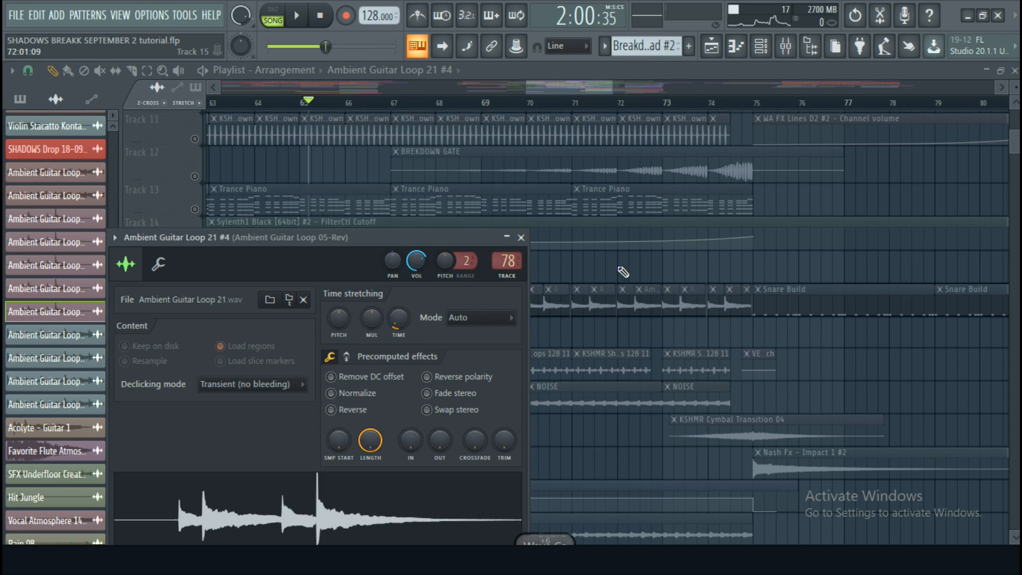
{"action": "key", "text": "Escape"}
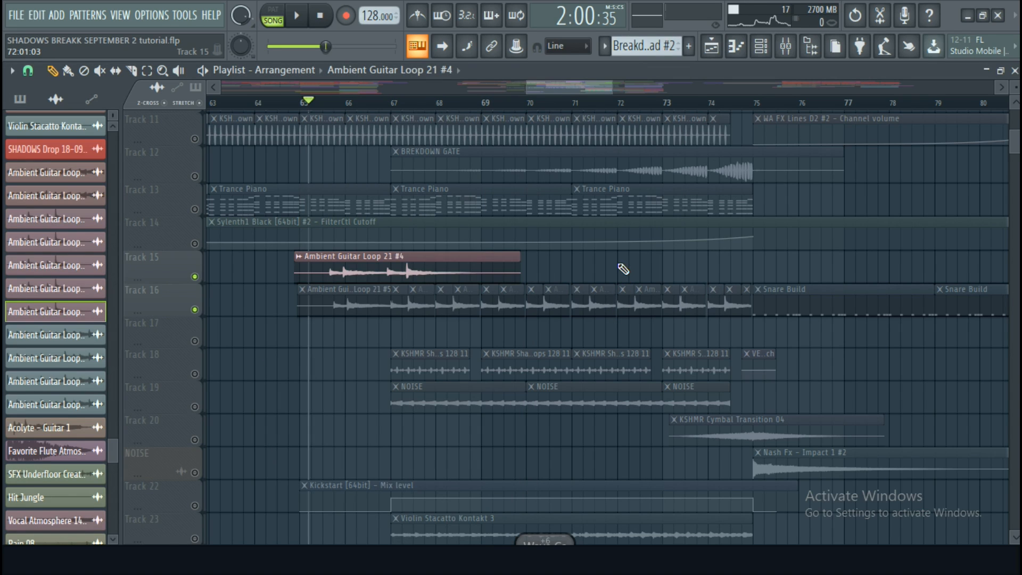
Play the guitar loop from about halfway through bar 65 while viewing its effect chain on mixer track 78.
{"action": "left_click", "coordinate": [795, 48]}
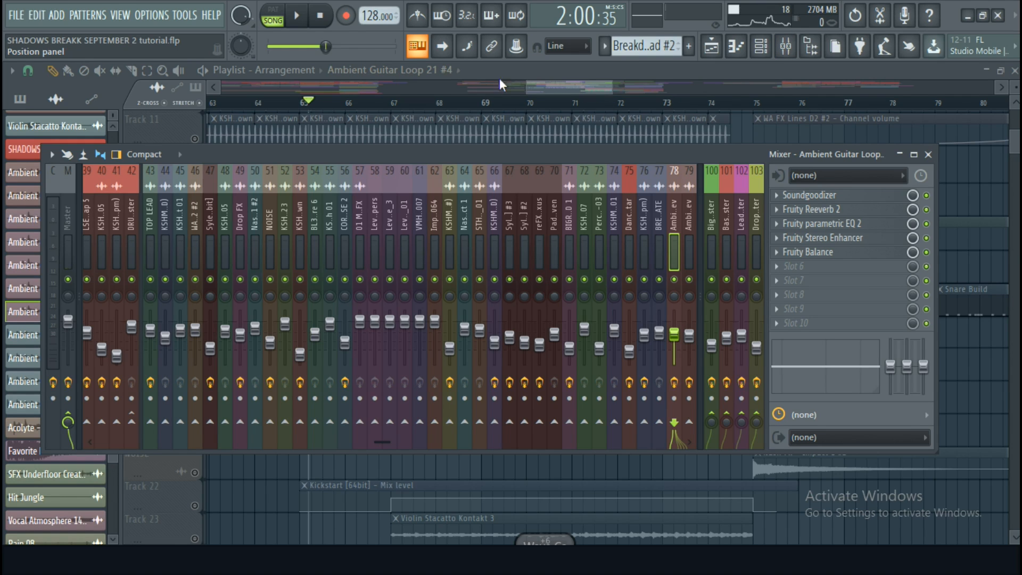
{"action": "key", "text": "F9"}
{"action": "left_click", "coordinate": [328, 104]}
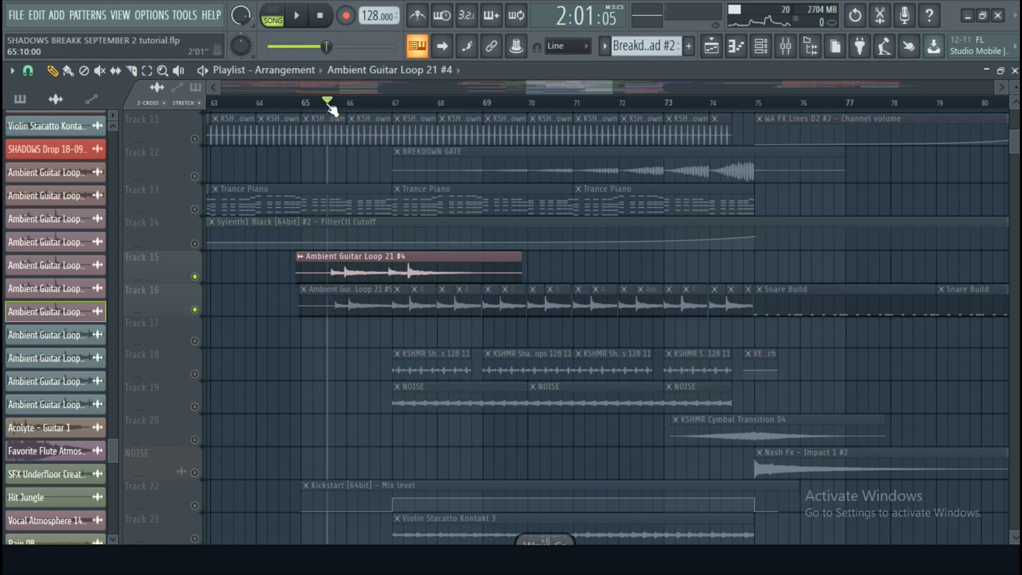
{"action": "key", "text": "space"}
{"action": "key", "text": "F9"}
{"action": "key", "text": "space"}
{"action": "key", "text": "space"}
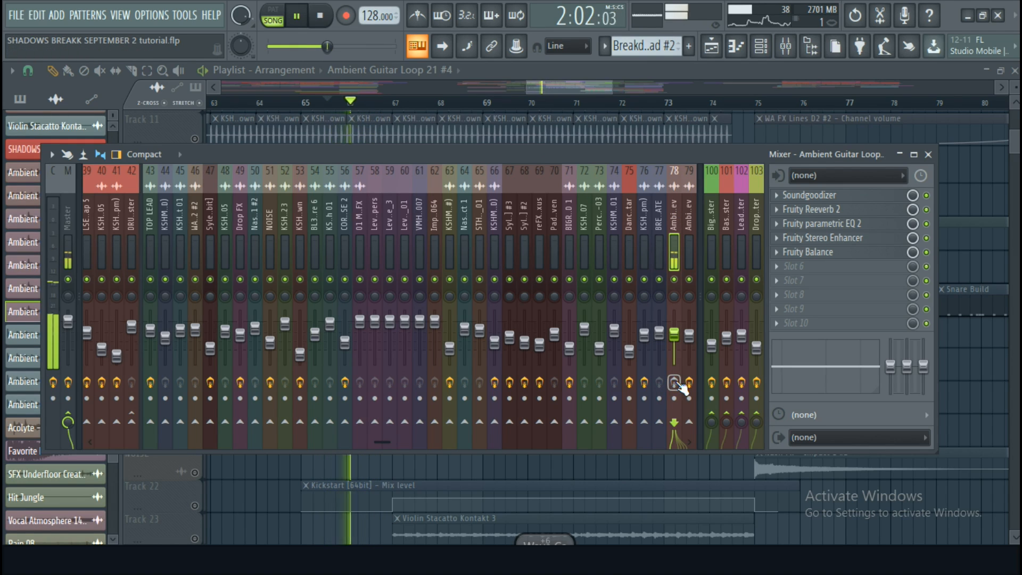
{"action": "key", "text": "space"}
Bypass the effects on mixer track 78 and play the loop while re-enabling and inspecting Fruity Reeverb 2 and Fruity parametric EQ 2.
{"action": "left_click", "coordinate": [926, 253]}
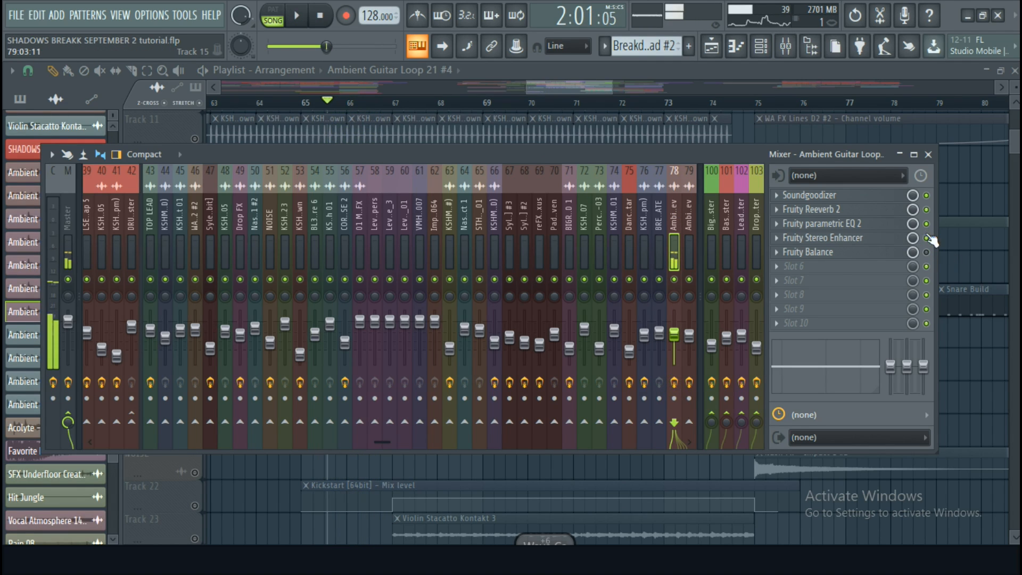
{"action": "key", "text": "space"}
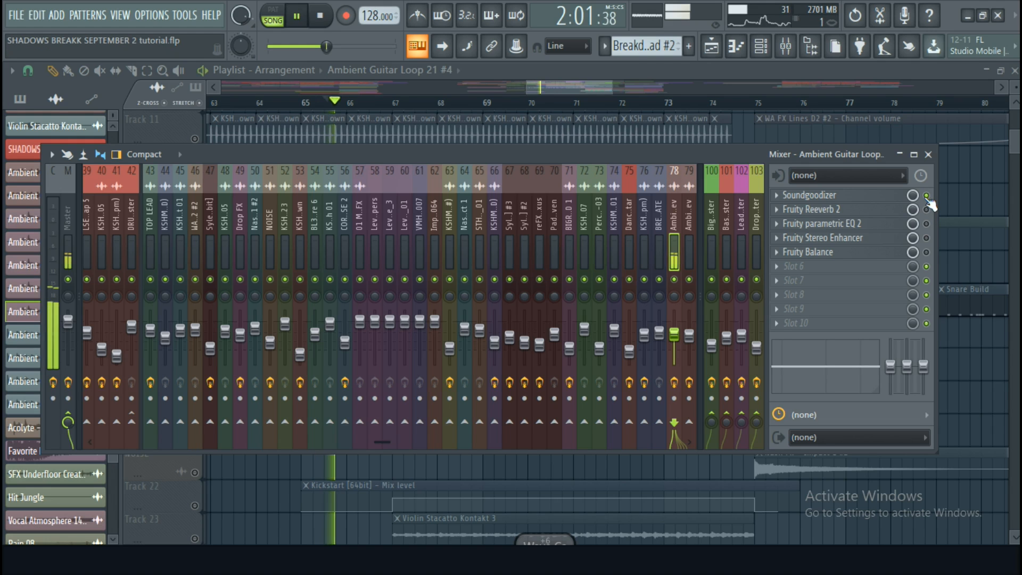
{"action": "left_click", "coordinate": [891, 215]}
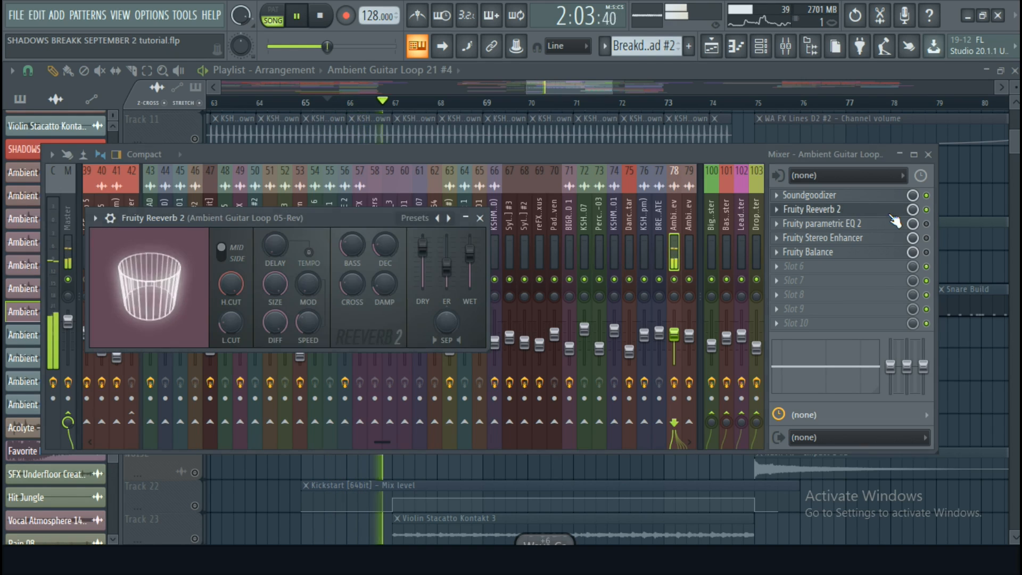
{"action": "left_click", "coordinate": [926, 224]}
{"action": "left_click", "coordinate": [855, 224]}
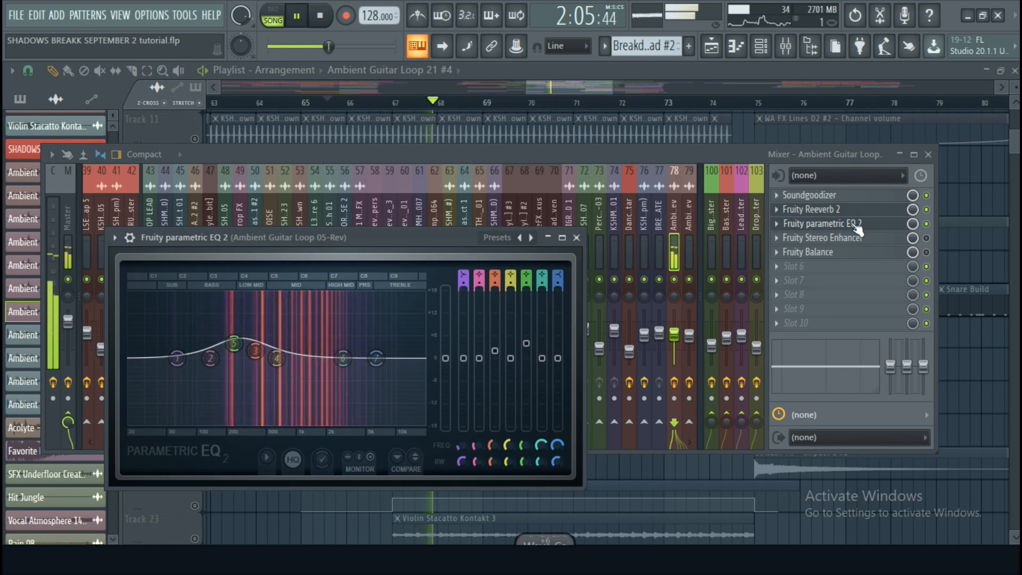
Re-enable and inspect Fruity Stereo Enhancer, replay the loop, and switch Fruity Balance back on before closing the mixer.
{"action": "left_click", "coordinate": [926, 238]}
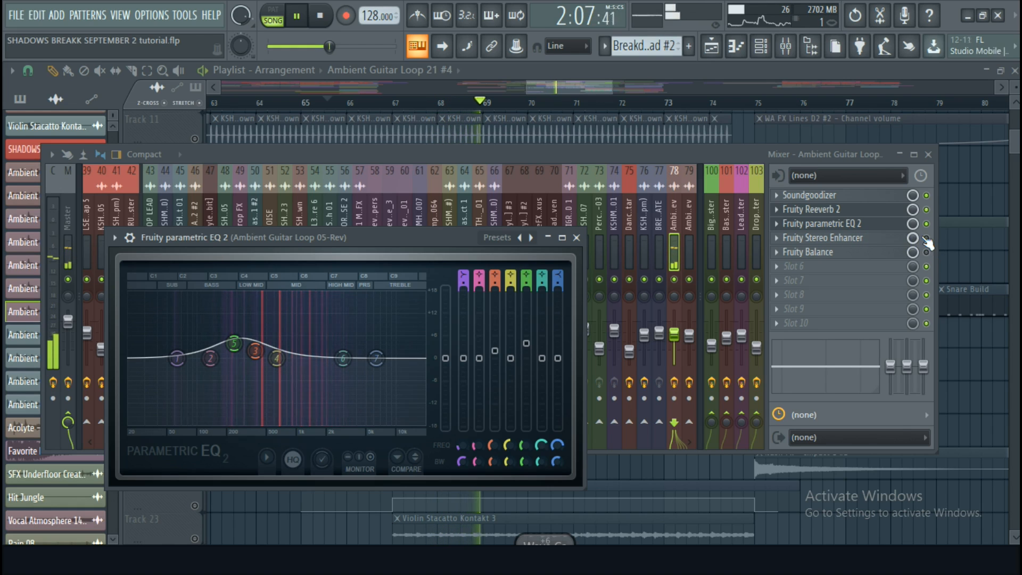
{"action": "left_click", "coordinate": [900, 238]}
{"action": "key", "text": "space"}
{"action": "key", "text": "space"}
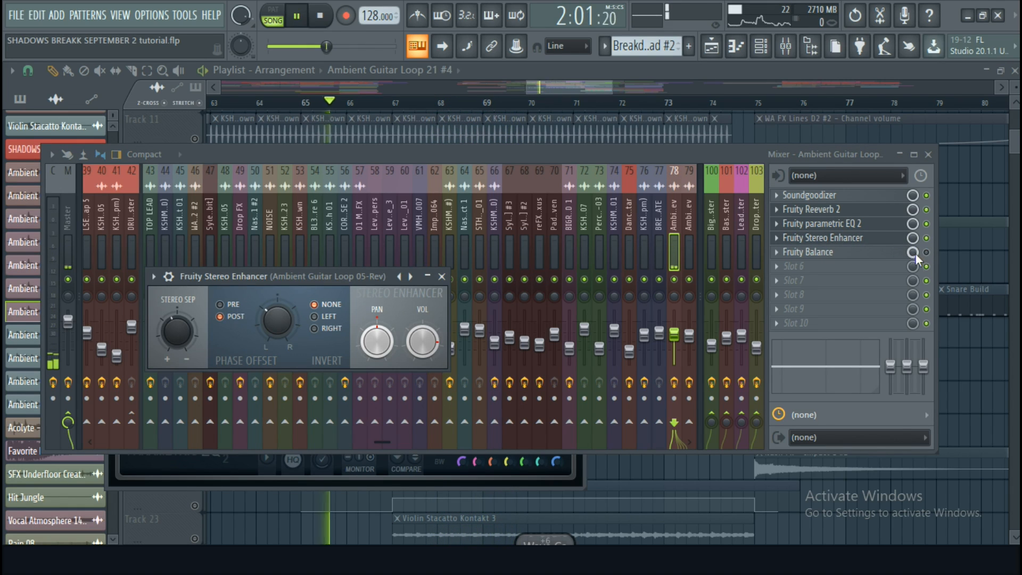
{"action": "key", "text": "space"}
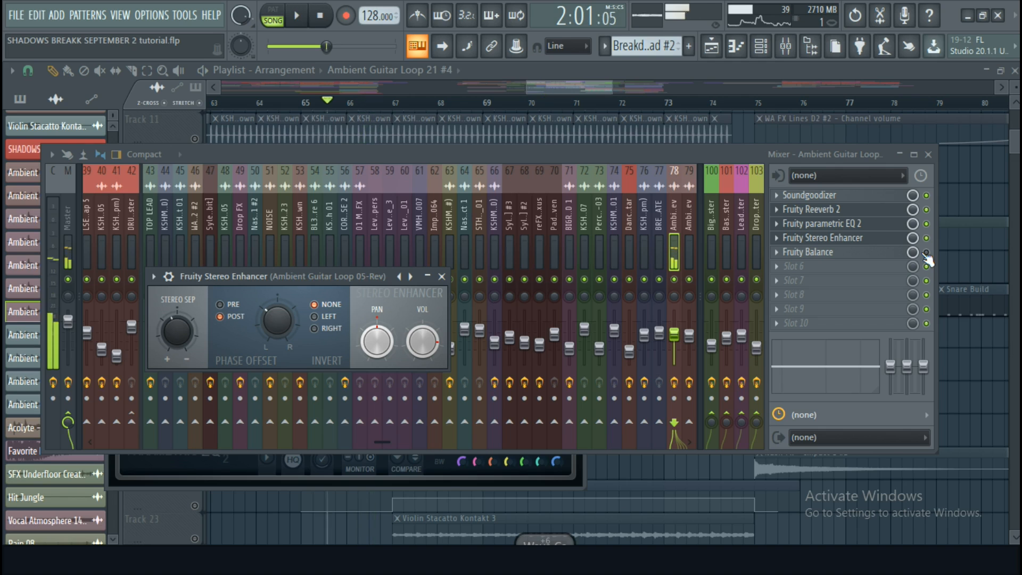
{"action": "left_click", "coordinate": [925, 253]}
{"action": "left_click", "coordinate": [921, 255]}
{"action": "left_click", "coordinate": [647, 71]}
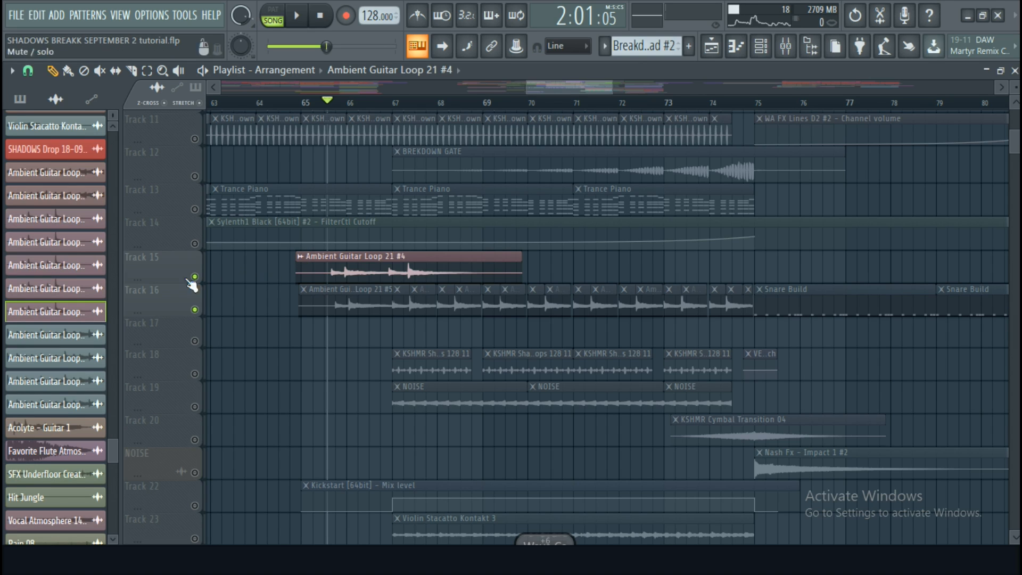
Play the guitar loop and nudge the Track 15 clip slightly later to line up with the first guitar clip on Track 16.
{"action": "scroll", "coordinate": [333, 101], "scroll_direction": "up", "scroll_amount": 2}
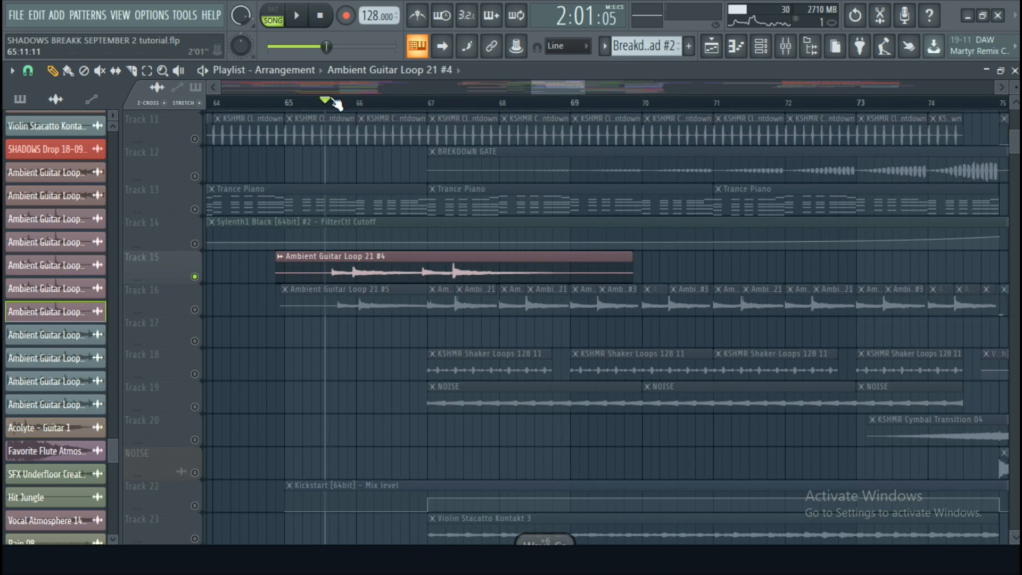
{"action": "key", "text": "space"}
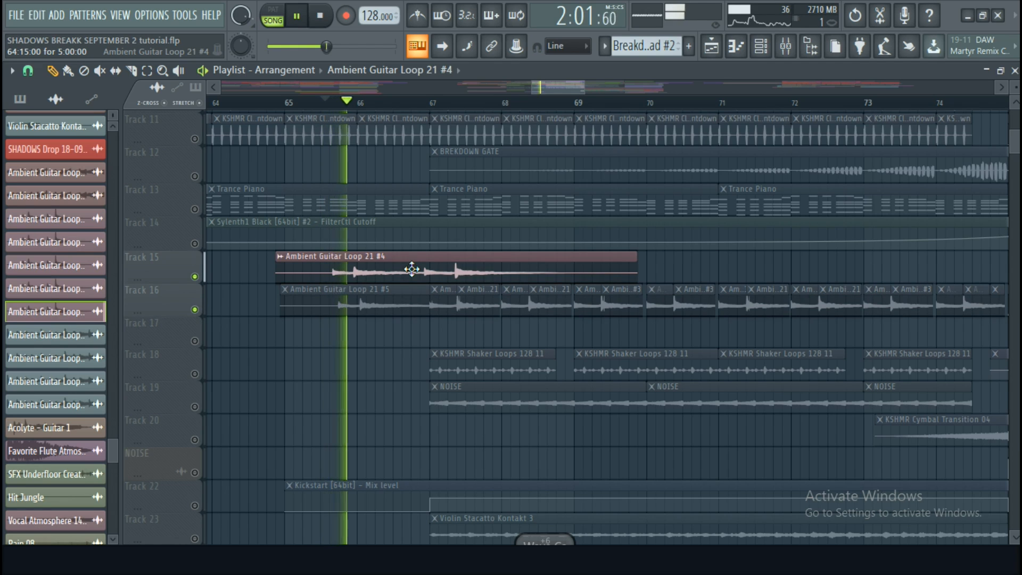
{"action": "key", "text": "space"}
{"action": "left_click_drag", "start_coordinate": [411, 270], "coordinate": [416, 272]}
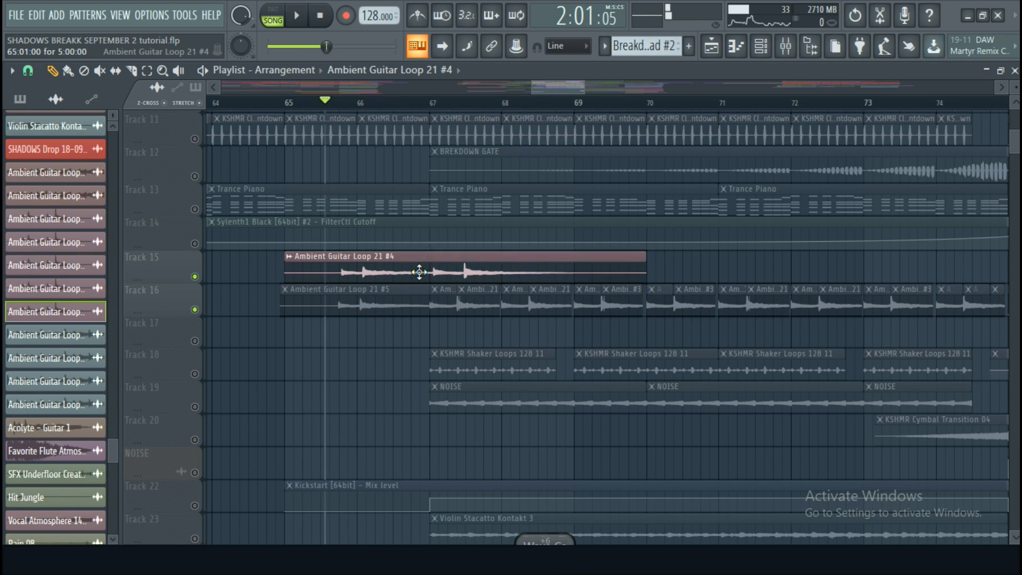
Raise the time-stretching pitch of the Ambient Guitar Loop 21 #4 sample and listen to the result.
{"action": "double_click", "coordinate": [416, 272]}
{"action": "left_click_drag", "start_coordinate": [338, 316], "coordinate": [339, 306]}
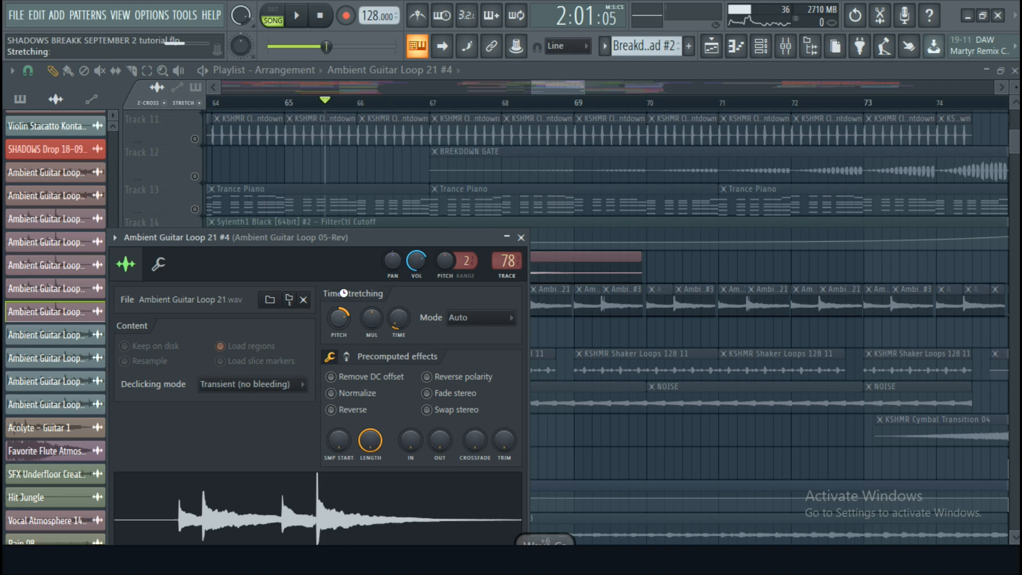
{"action": "key", "text": "space"}
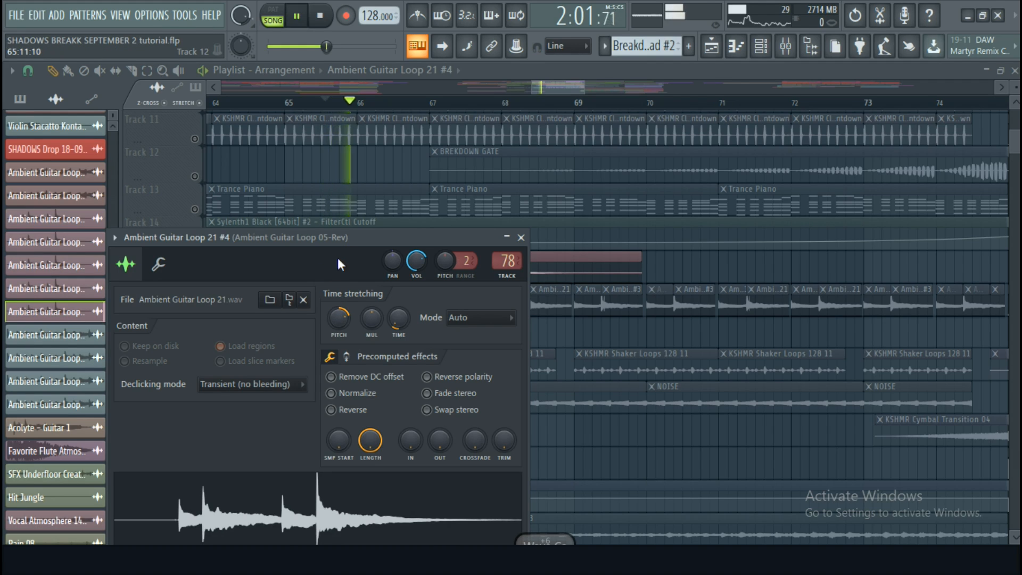
{"action": "key", "text": "space"}
Enable the Trance Piano on Track 13 and the Sylenth1 filter automation on Track 14, and play them against the guitar loop.
{"action": "left_click", "coordinate": [195, 209]}
{"action": "left_click", "coordinate": [194, 243]}
{"action": "key", "text": "space"}
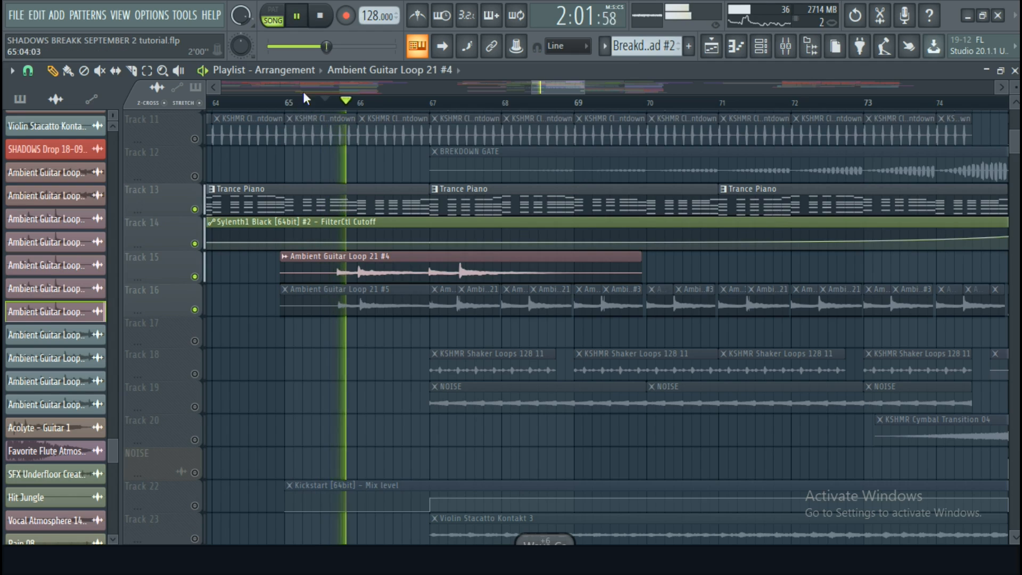
{"action": "key", "text": "space"}
{"action": "scroll", "coordinate": [326, 107], "scroll_direction": "up", "scroll_amount": 2}
{"action": "key", "text": "space"}
{"action": "key", "text": "space"}
Adjust the time-stretching pitch of the Ambient Guitar Loop 21 #4 sample further and listen to it against the piano.
{"action": "double_click", "coordinate": [383, 256]}
{"action": "left_click_drag", "start_coordinate": [349, 318], "coordinate": [349, 303]}
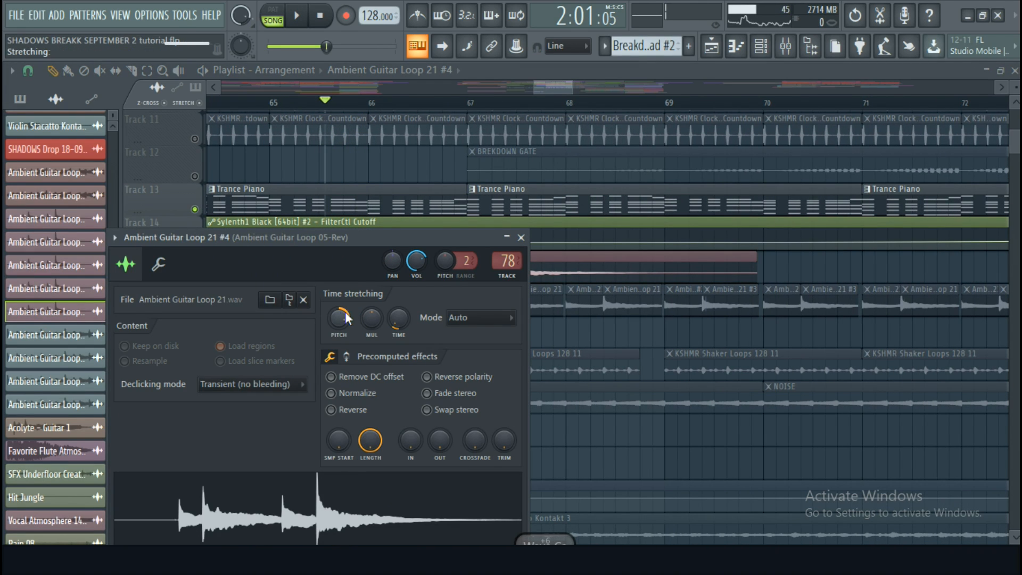
{"action": "key", "text": "space"}
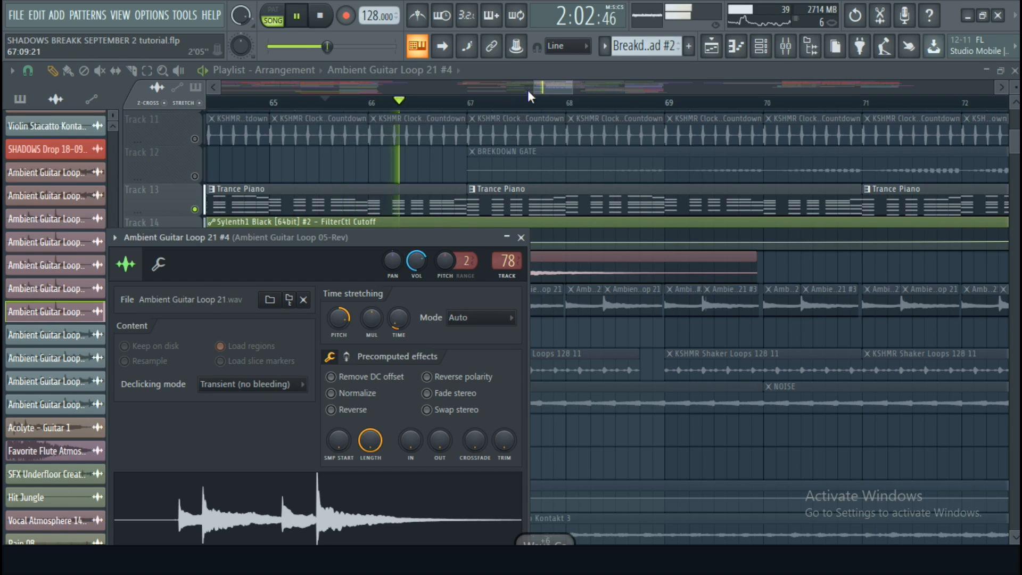
{"action": "left_click", "coordinate": [548, 87]}
{"action": "key", "text": "space"}
Turn snapping off, split the Track 15 guitar clip just before the second hit after bar 67, and shift that slice earlier to match Track 16.
{"action": "left_click", "coordinate": [462, 103]}
{"action": "scroll", "coordinate": [462, 102], "scroll_direction": "up", "scroll_amount": 4}
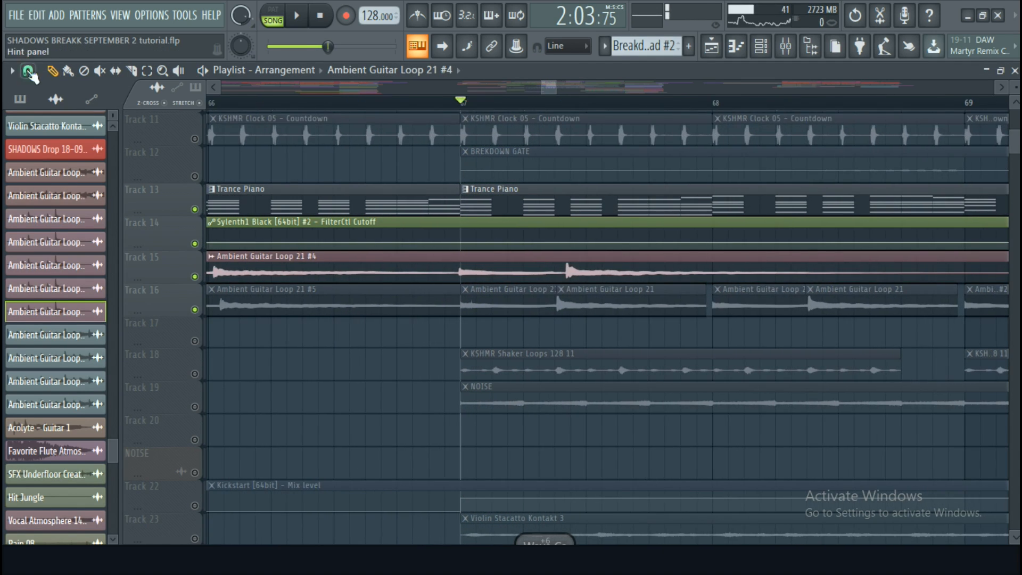
{"action": "left_click", "coordinate": [28, 70]}
{"action": "left_click", "coordinate": [50, 142]}
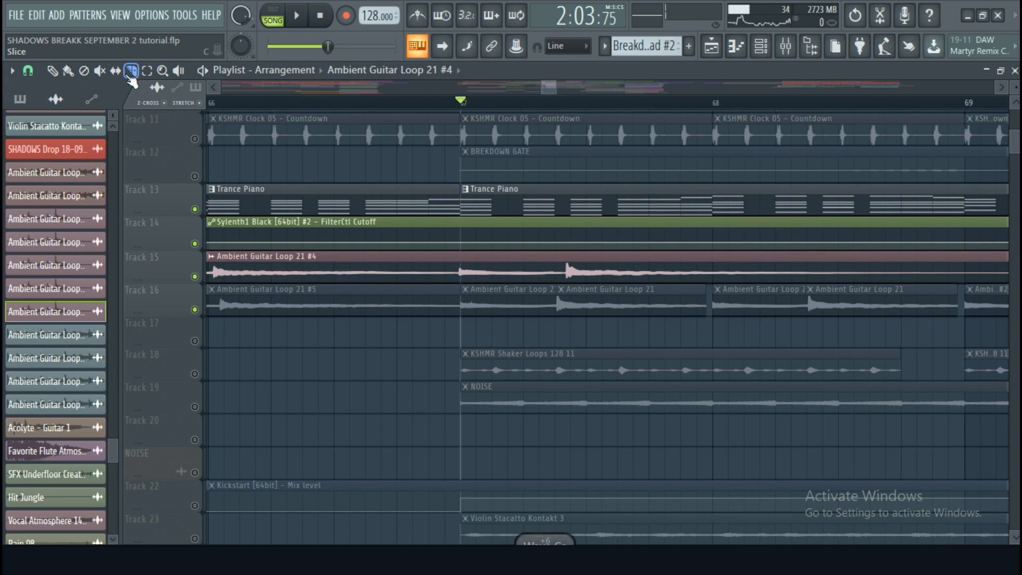
{"action": "scroll", "coordinate": [562, 105], "scroll_direction": "up", "scroll_amount": 3}
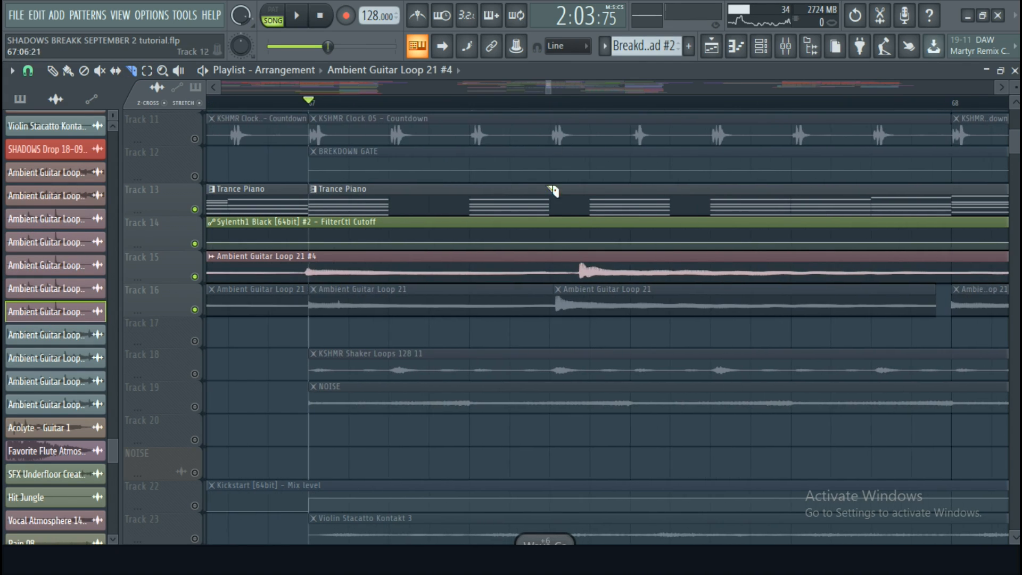
{"action": "left_click", "coordinate": [575, 274]}
{"action": "left_click", "coordinate": [53, 74]}
{"action": "right_click", "coordinate": [556, 263]}
{"action": "left_click_drag", "start_coordinate": [634, 265], "coordinate": [605, 267]}
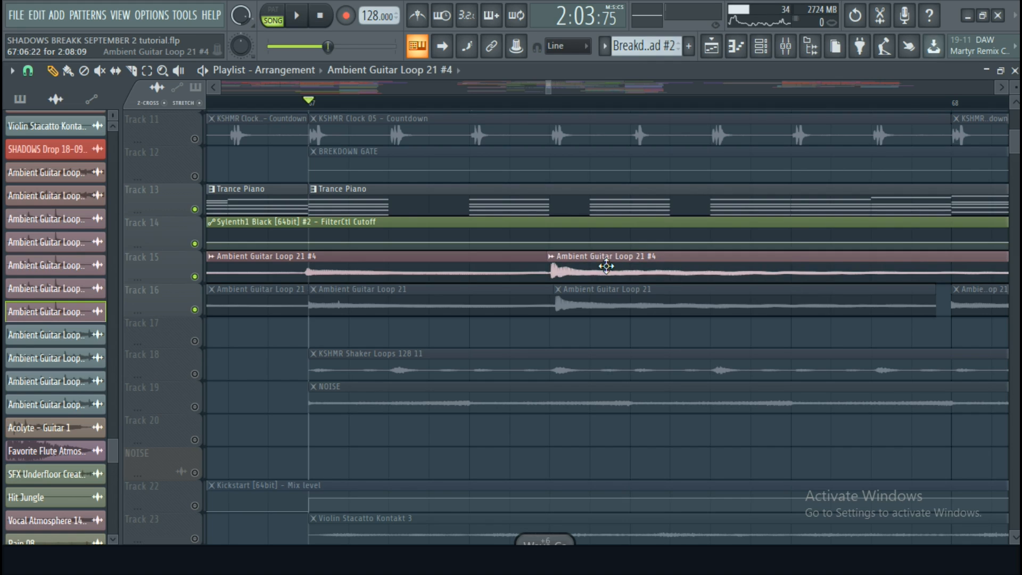
Set snapping to Step, then cut the last Track 15 guitar slice at bar 68 and delete the remainder.
{"action": "left_click", "coordinate": [35, 73]}
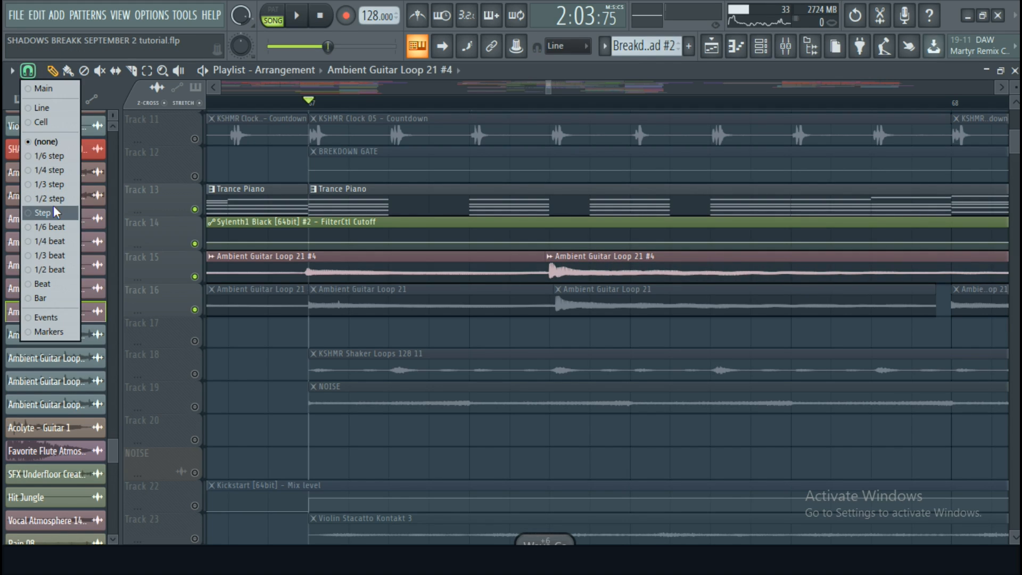
{"action": "left_click", "coordinate": [55, 208]}
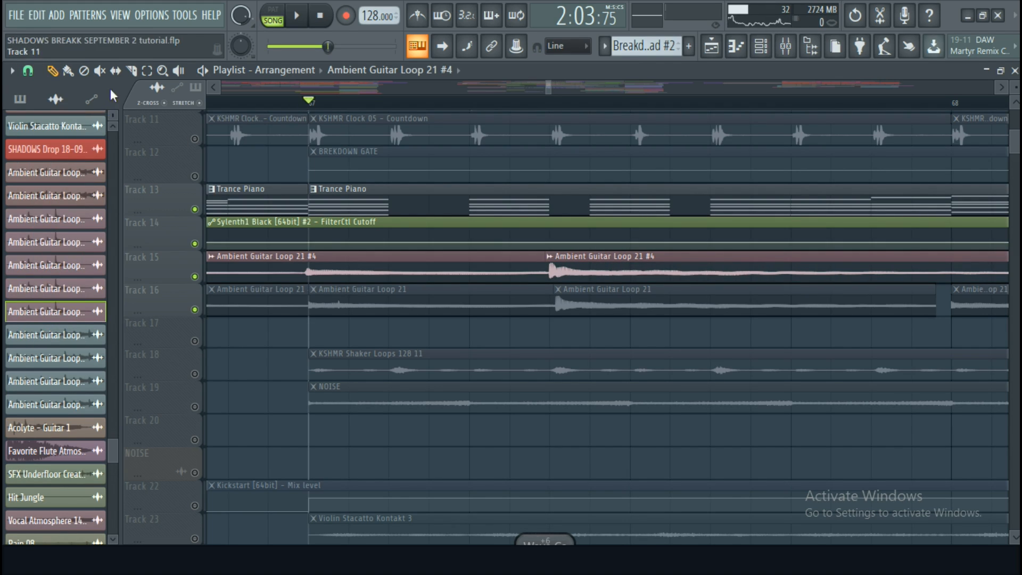
{"action": "key", "text": "space"}
{"action": "scroll", "coordinate": [517, 106], "scroll_direction": "down", "scroll_amount": 7}
{"action": "scroll", "coordinate": [517, 106], "scroll_direction": "up", "scroll_amount": 2}
{"action": "key", "text": "space"}
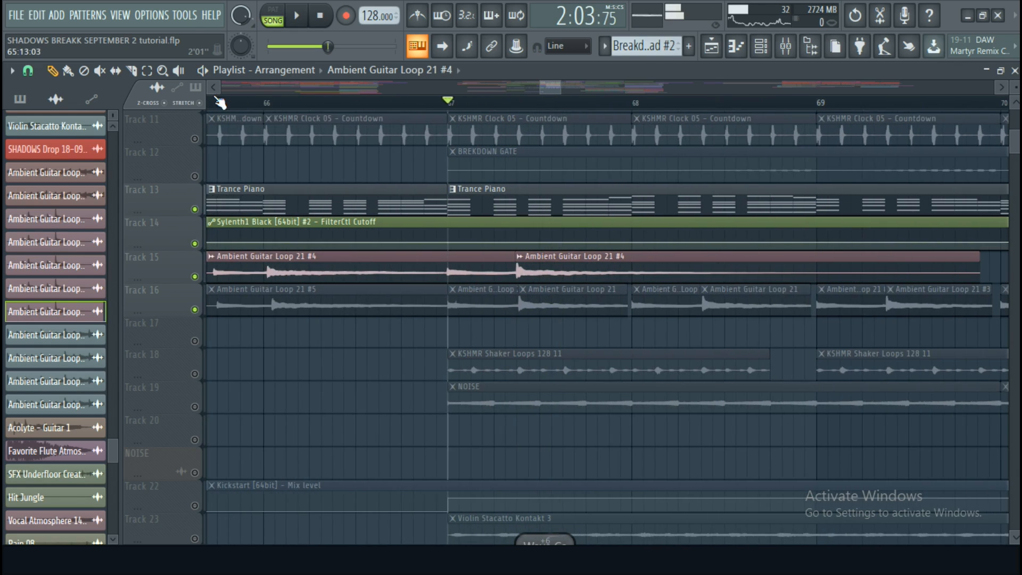
{"action": "left_click", "coordinate": [635, 259]}
{"action": "right_click", "coordinate": [684, 271]}
Try to duplicate the selected Track 15 guitar clips directly after the originals.
{"action": "key", "text": "space"}
{"action": "left_click_drag", "start_coordinate": [644, 280], "coordinate": [475, 261]}
{"action": "key", "text": "space"}
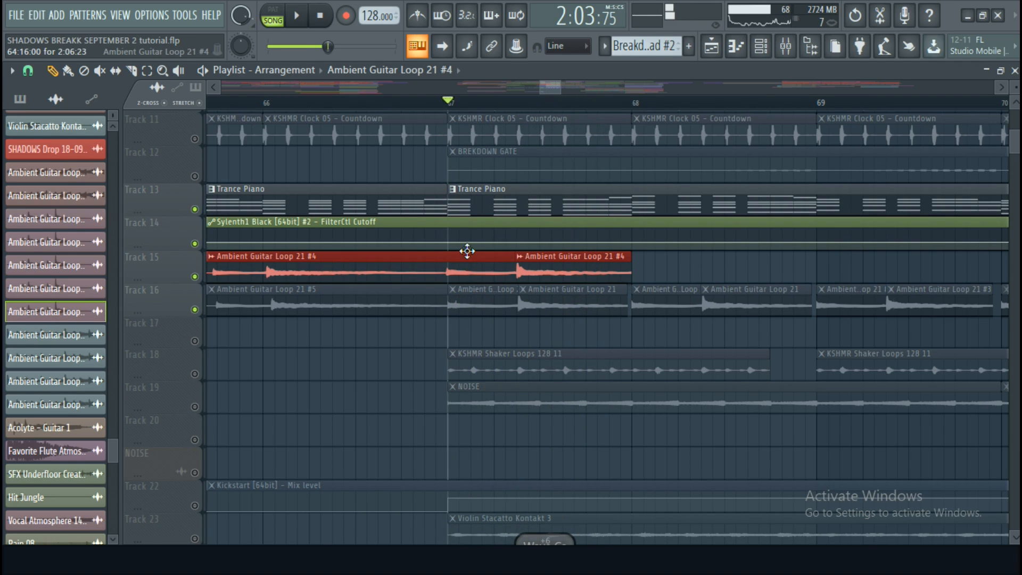
{"action": "key", "text": "ctrl+b"}
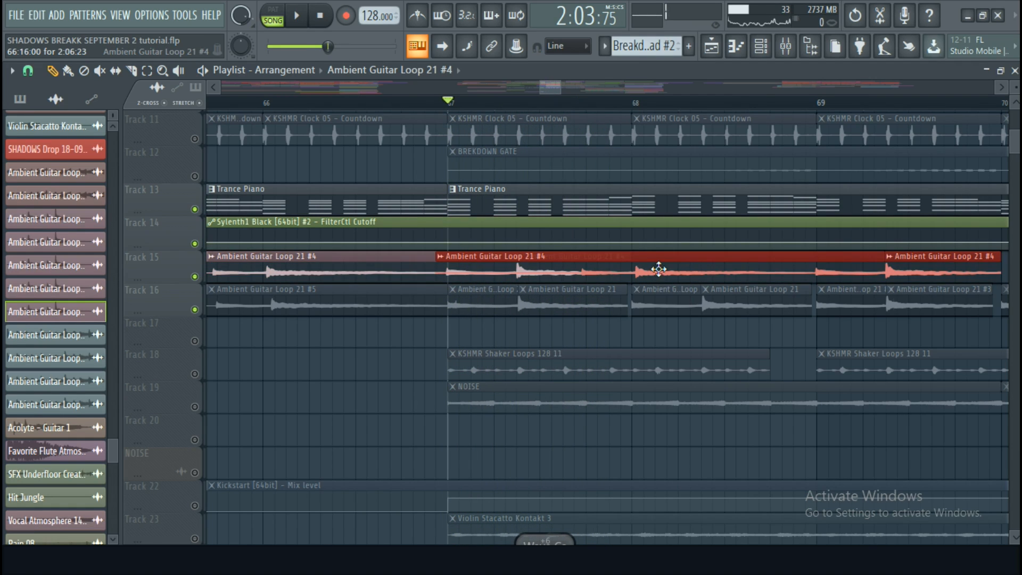
{"action": "key", "text": "Delete"}
Split the long Track 15 guitar clip at bar 67.
{"action": "left_click", "coordinate": [607, 265], "text": "ctrl+shift"}
{"action": "left_click", "coordinate": [498, 275], "text": "ctrl+shift"}
{"action": "left_click", "coordinate": [496, 270], "text": "ctrl+shift"}
{"action": "left_click", "coordinate": [686, 268]}
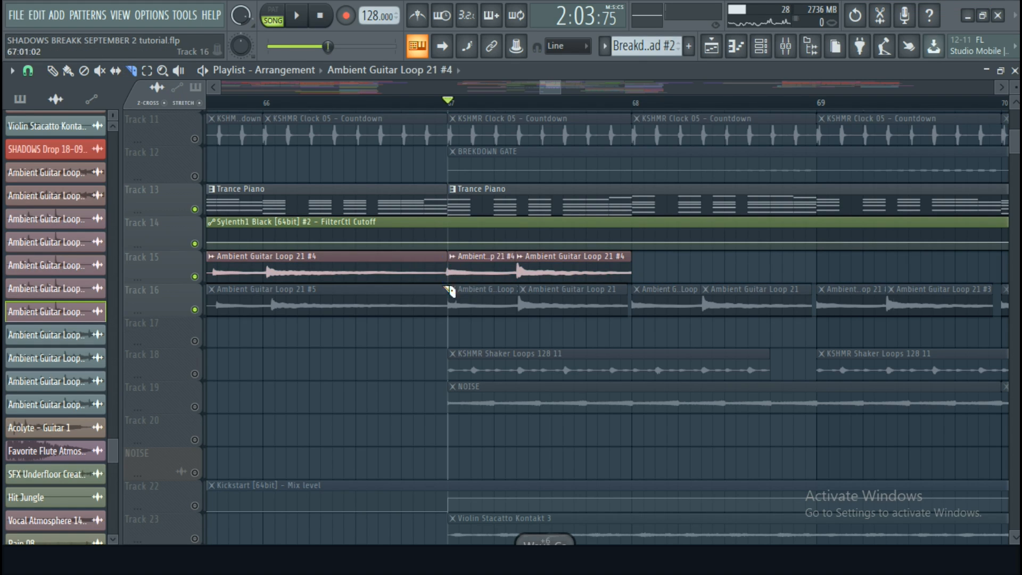
Select the two guitar slices between bars 67 and 68 on Track 15 and copy them to bars 68 and 69.
{"action": "left_click", "coordinate": [529, 269], "text": "ctrl+shift"}
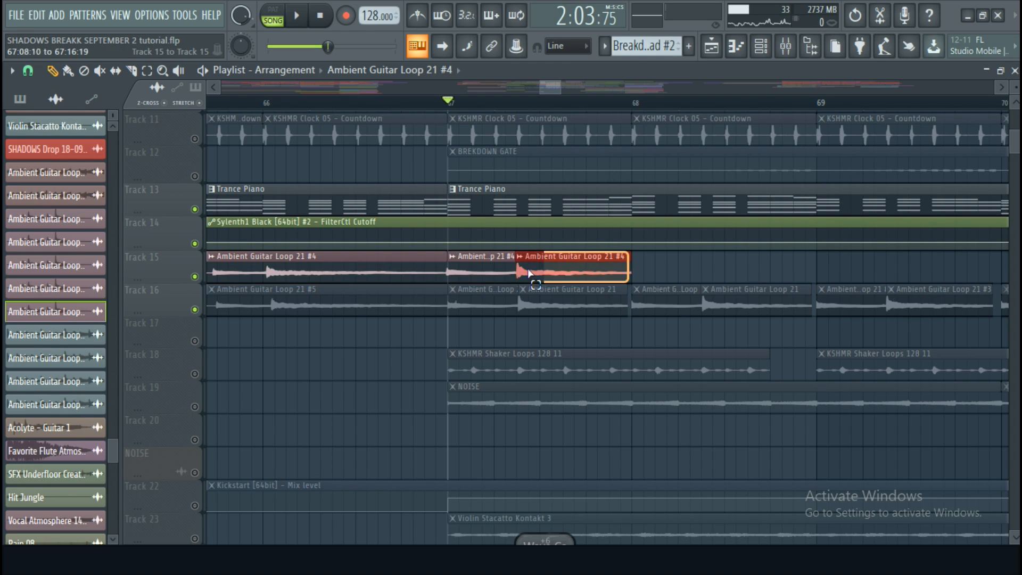
{"action": "left_click", "coordinate": [486, 266], "text": "ctrl+shift"}
{"action": "left_click_drag", "start_coordinate": [479, 266], "coordinate": [663, 266]}
{"action": "key", "text": "space"}
{"action": "left_click_drag", "start_coordinate": [554, 86], "coordinate": [563, 100]}
{"action": "key", "text": "space"}
{"action": "mouse_move", "coordinate": [425, 271]}
{"action": "left_mouse_down"}
{"action": "mouse_move", "coordinate": [331, 264]}
{"action": "mouse_move", "coordinate": [713, 263]}
{"action": "mouse_move", "coordinate": [610, 272]}
{"action": "left_mouse_up"}
Make the two Track 15 guitar slices at bar 69 unique and play them against the piano from that bar.
{"action": "left_click", "coordinate": [490, 104]}
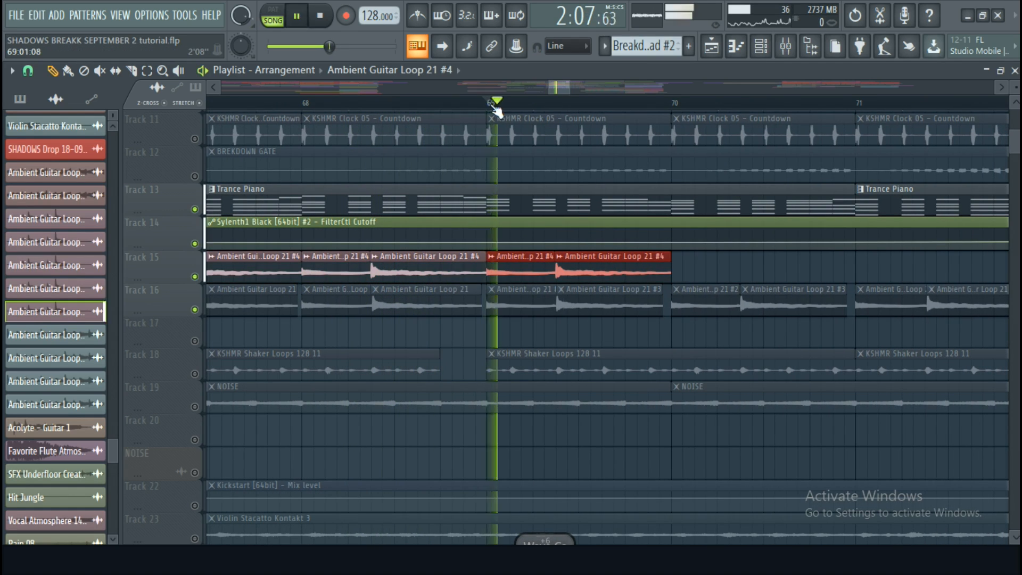
{"action": "left_click", "coordinate": [494, 259]}
{"action": "left_click", "coordinate": [491, 259]}
{"action": "left_click", "coordinate": [525, 367]}
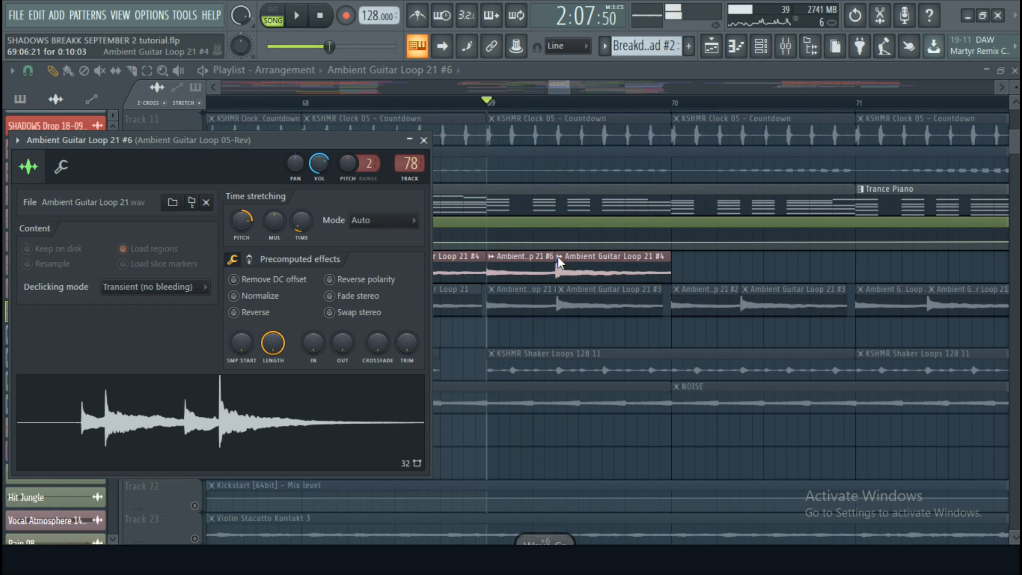
{"action": "left_click", "coordinate": [559, 257]}
{"action": "left_click", "coordinate": [593, 369]}
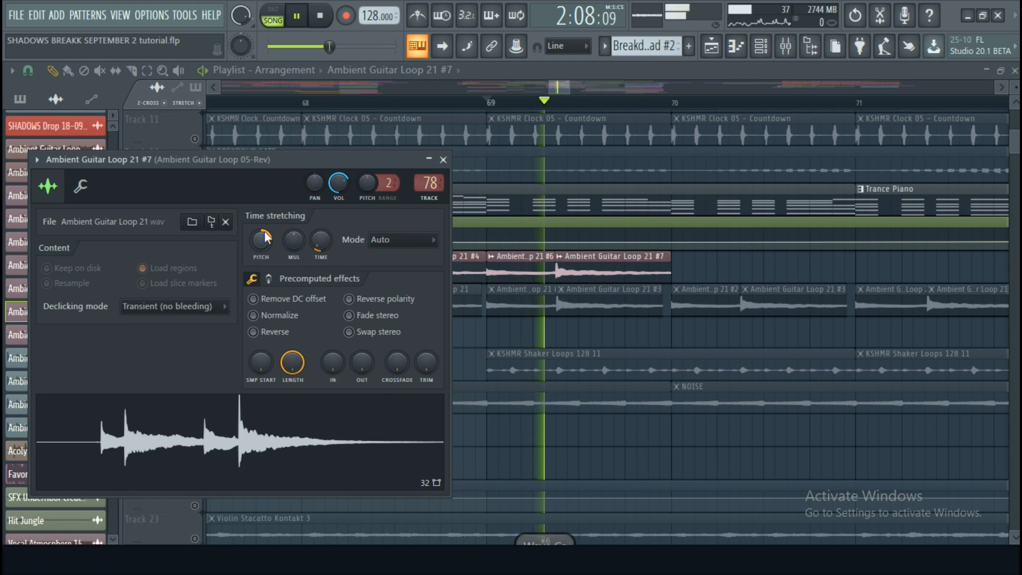
{"action": "key", "text": "space"}
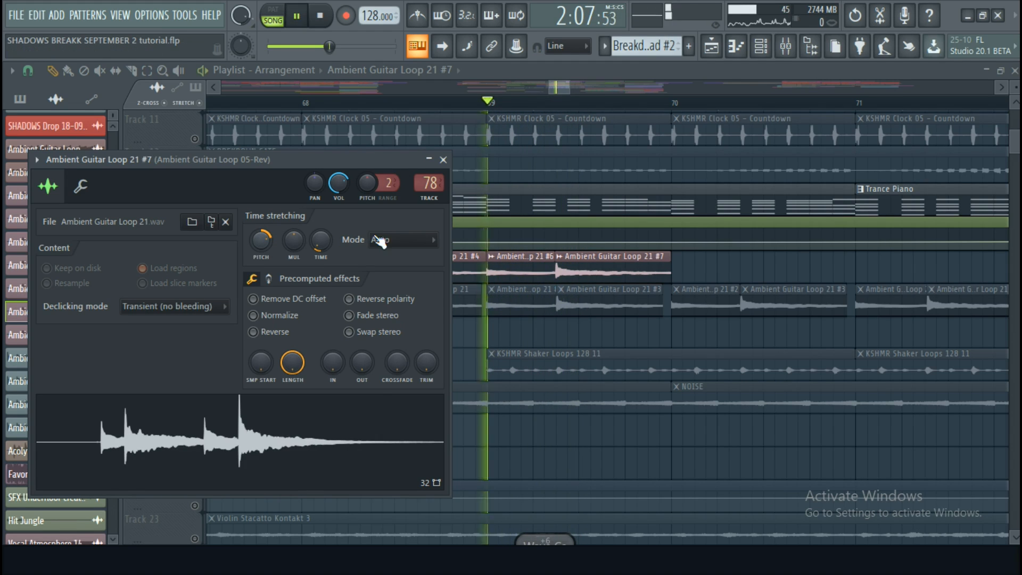
{"action": "key", "text": "space"}
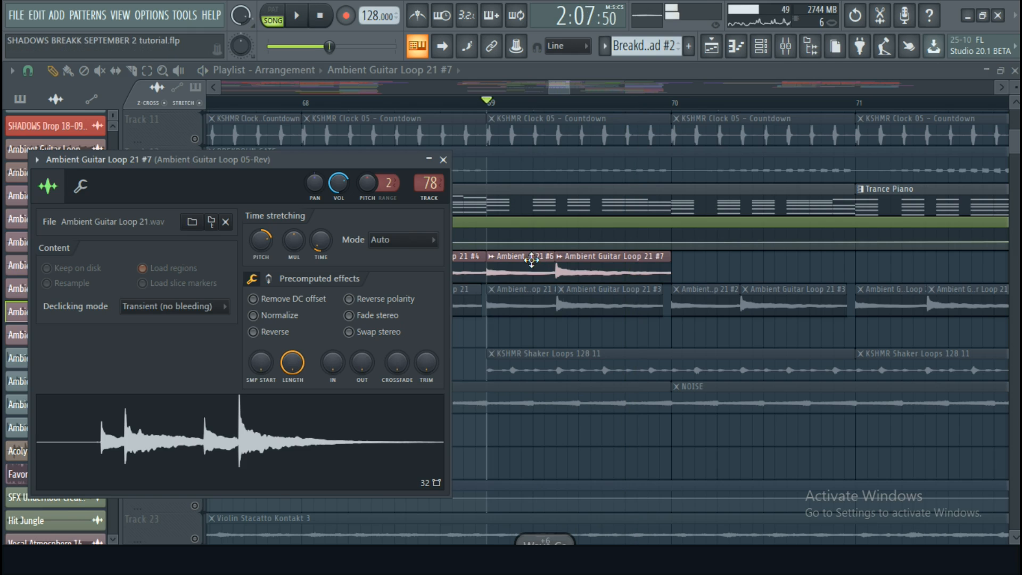
Copy the unique guitar slices from bar 69 to bar 70, and the whole Track 15 pattern from bars 67 to 70 to bar 71.
{"action": "left_click", "coordinate": [531, 260]}
{"action": "left_click", "coordinate": [706, 266]}
{"action": "left_click", "coordinate": [743, 267]}
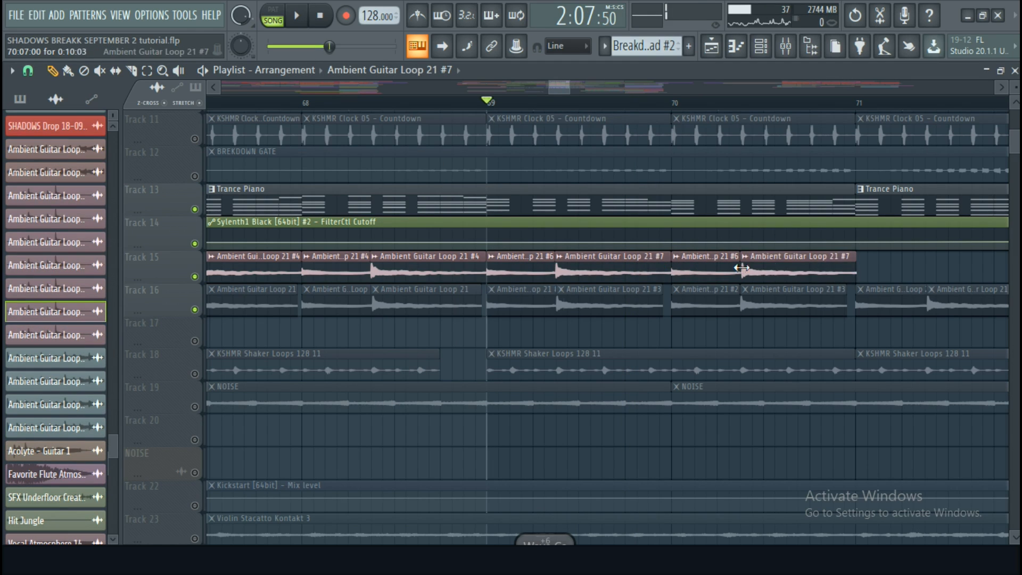
{"action": "scroll", "coordinate": [707, 106], "scroll_direction": "down", "scroll_amount": 4}
{"action": "left_click_drag", "start_coordinate": [776, 264], "coordinate": [491, 264]}
{"action": "mouse_move", "coordinate": [561, 261]}
{"action": "left_mouse_down"}
{"action": "mouse_move", "coordinate": [269, 269]}
{"action": "mouse_move", "coordinate": [873, 259]}
{"action": "mouse_move", "coordinate": [854, 260]}
{"action": "left_mouse_up"}
Play the extended Track 15 guitar pattern with the piano from bar 69 towards bar 75, deselecting the copied clips.
{"action": "key", "text": "space"}
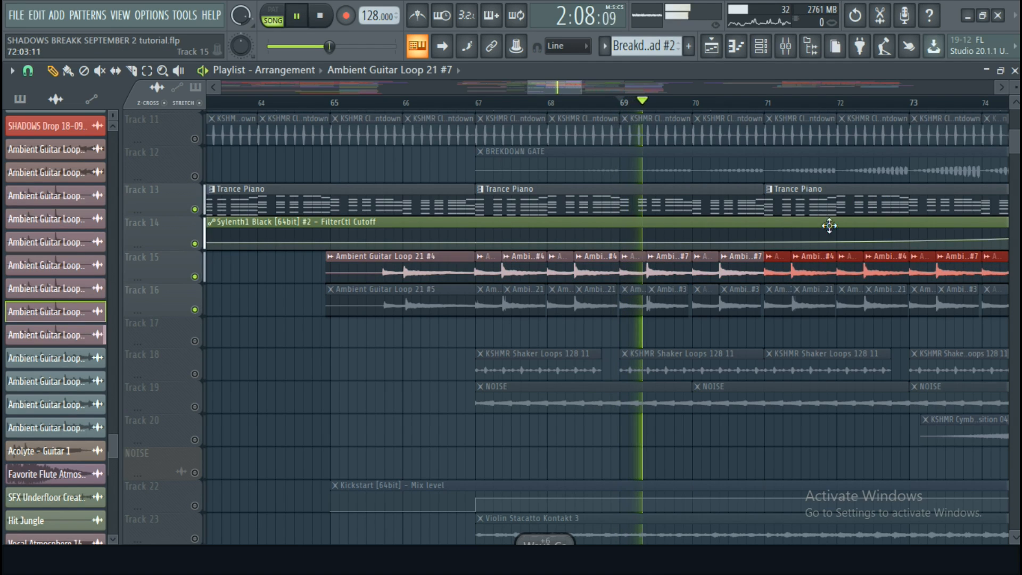
{"action": "left_click_drag", "start_coordinate": [548, 88], "coordinate": [568, 101]}
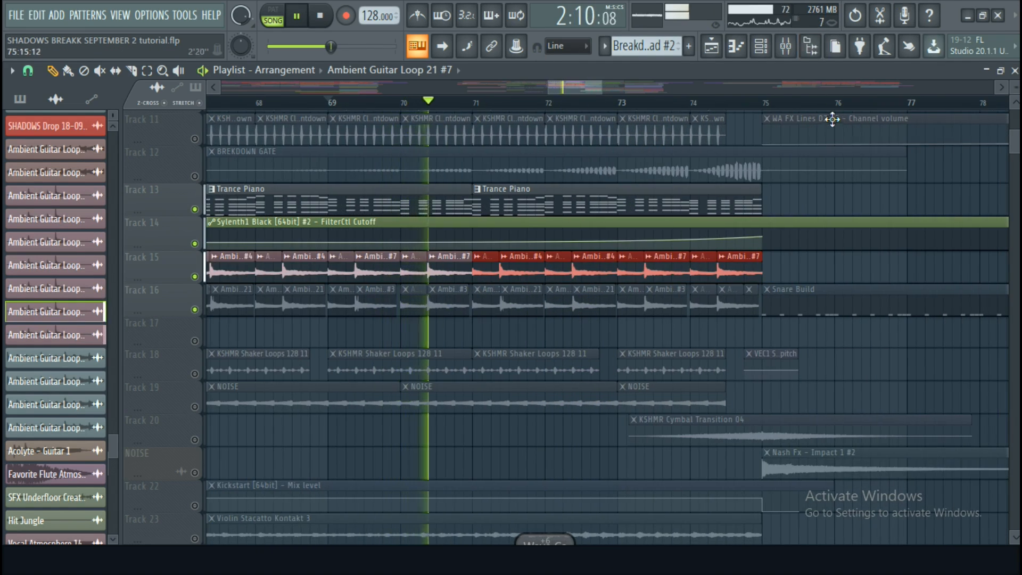
{"action": "left_click", "coordinate": [834, 266]}
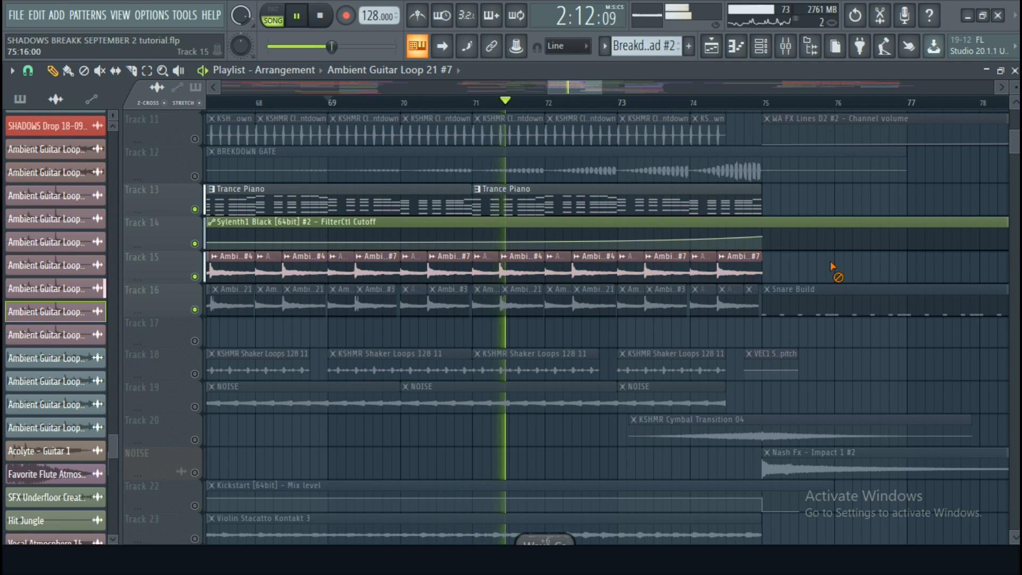
{"action": "scroll", "coordinate": [752, 108], "scroll_direction": "up", "scroll_amount": 2}
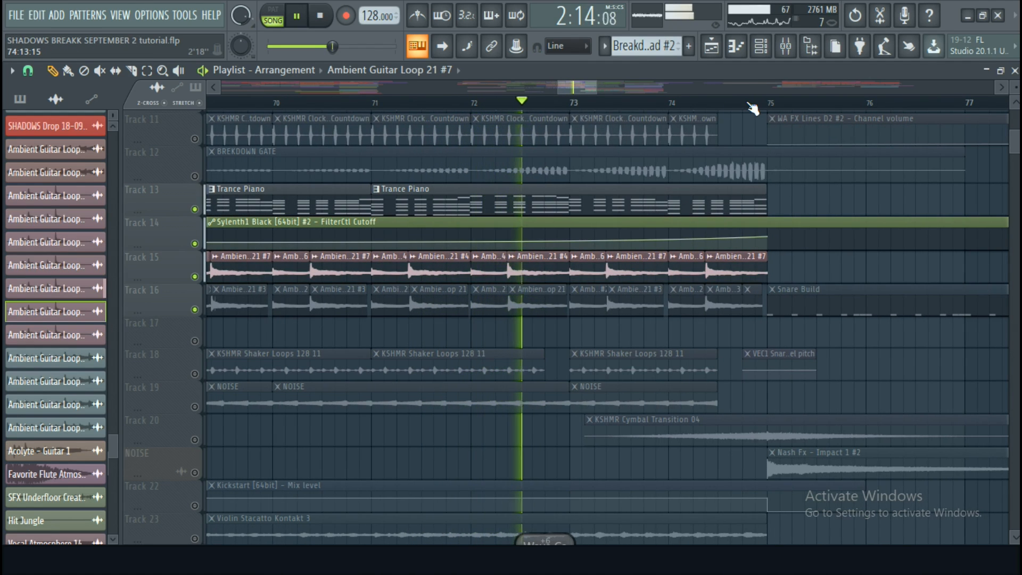
{"action": "left_click_drag", "start_coordinate": [579, 88], "coordinate": [585, 98]}
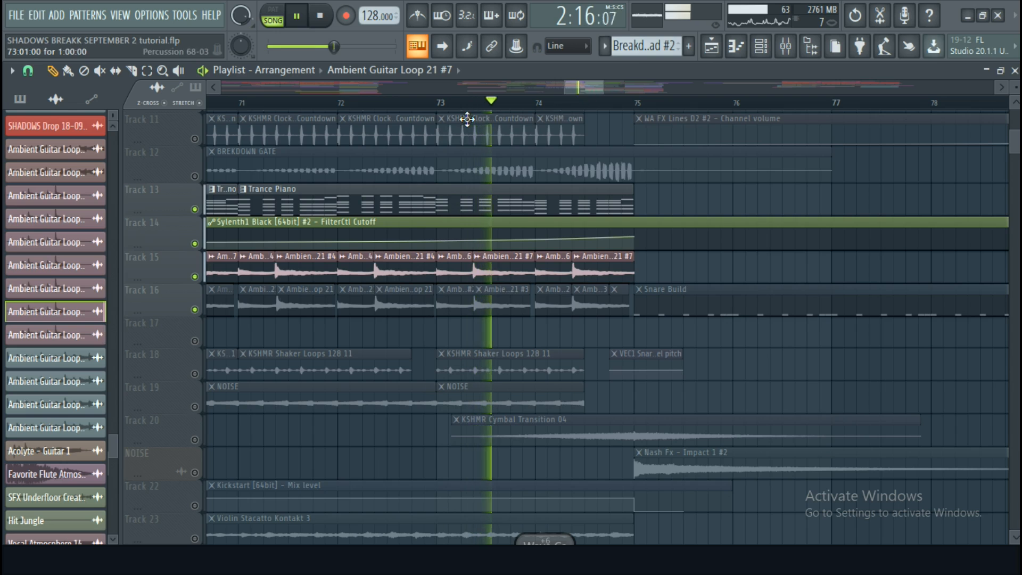
{"action": "key", "text": "space"}
{"action": "scroll", "coordinate": [441, 105], "scroll_direction": "up", "scroll_amount": 1}
{"action": "key", "text": "space"}
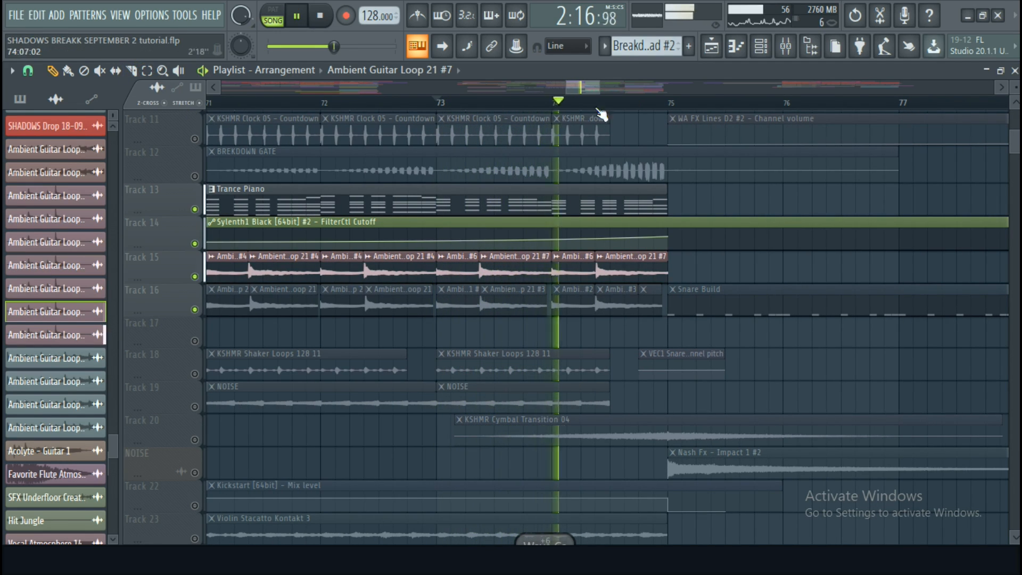
Replace the tail of the last Track 15 guitar slice before bar 75 with a new Ambient Guitar Loop 21 #7 clip and make it unique.
{"action": "key", "text": "space"}
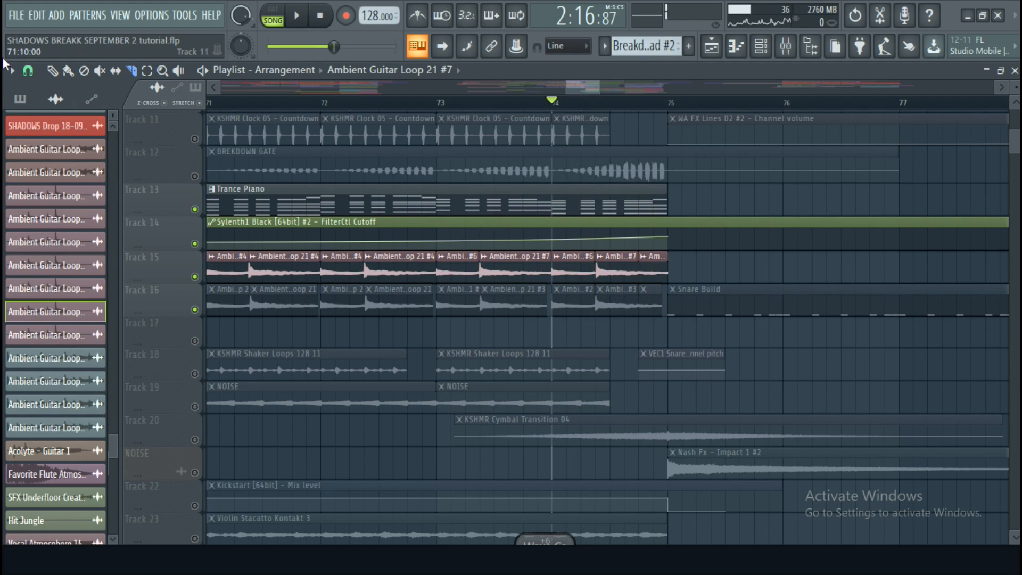
{"action": "left_click", "coordinate": [646, 273]}
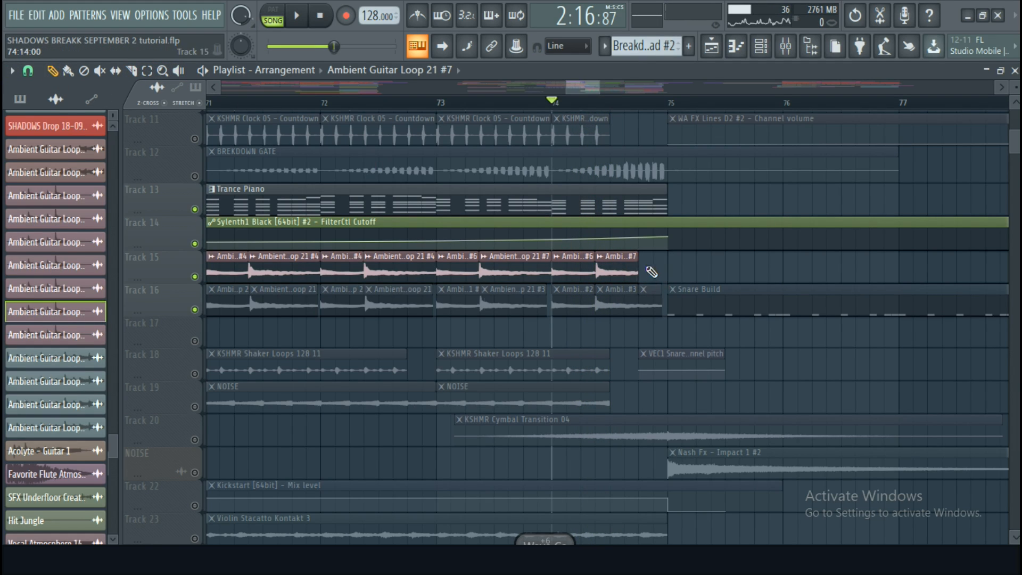
{"action": "left_click", "coordinate": [642, 256]}
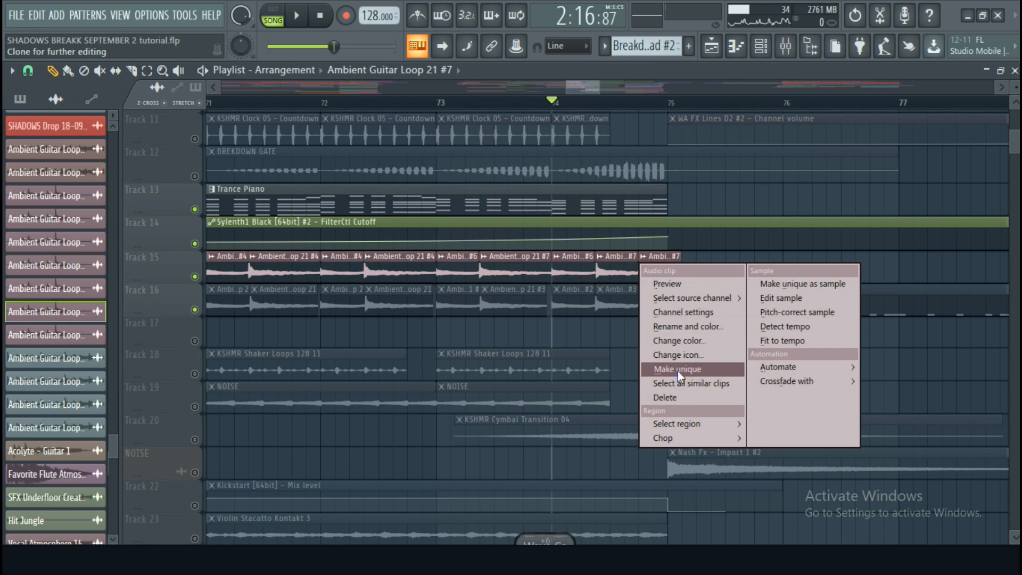
{"action": "left_click", "coordinate": [670, 367]}
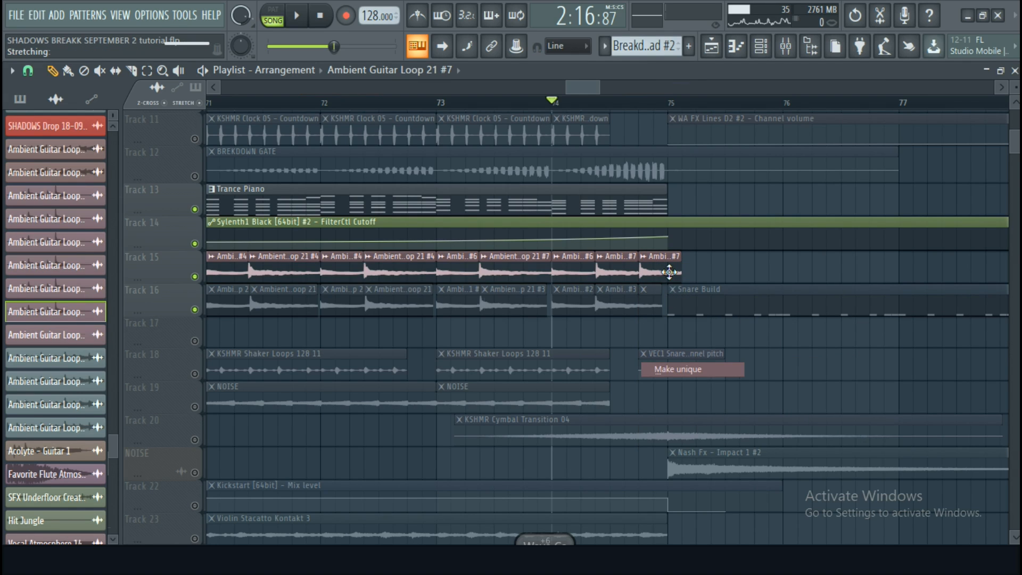
Play the guitar pattern from bar 74 to check how the final unique clip sounds with the piano.
{"action": "key", "text": "space"}
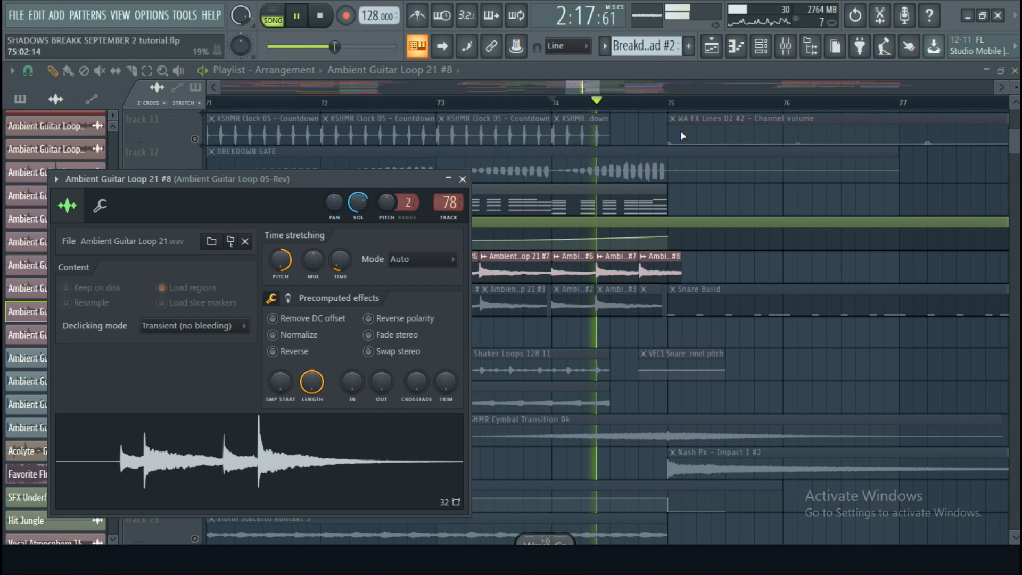
{"action": "scroll", "coordinate": [688, 109], "scroll_direction": "down", "scroll_amount": 3}
{"action": "key", "text": "space"}
{"action": "key", "text": "Escape"}
{"action": "key", "text": "space"}
{"action": "key", "text": "space"}
Lower the channel volume of the Ambient Guitar Loop 21 #8 sample to about 41% and listen to it.
{"action": "double_click", "coordinate": [672, 273]}
{"action": "key", "text": "space"}
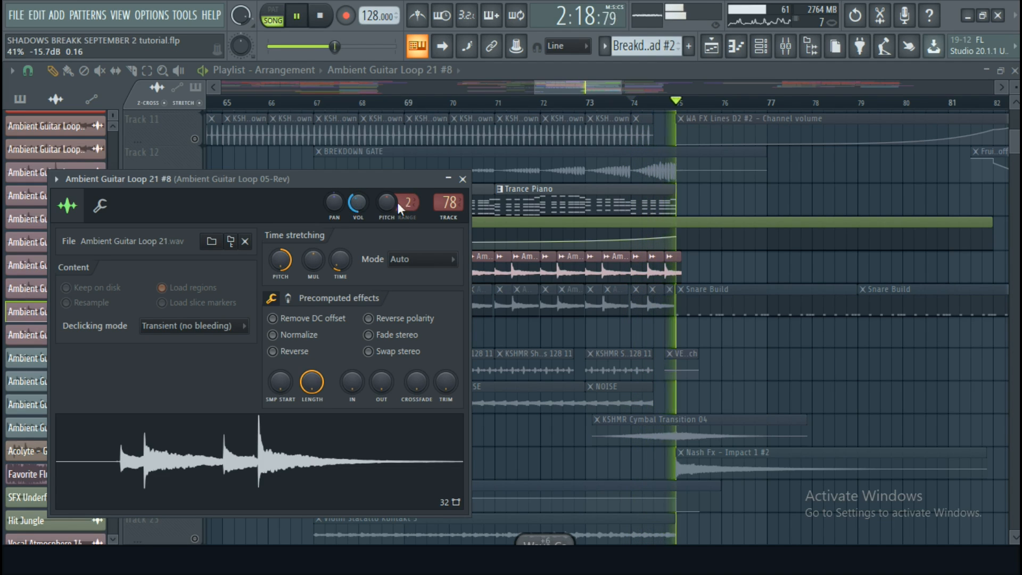
{"action": "key", "text": "space"}
{"action": "key", "text": "Escape"}
Unmute all the other playlist tracks and play the full breakdown from between bars 65 and 66.
{"action": "right_click", "coordinate": [195, 276]}
{"action": "right_click", "coordinate": [194, 276]}
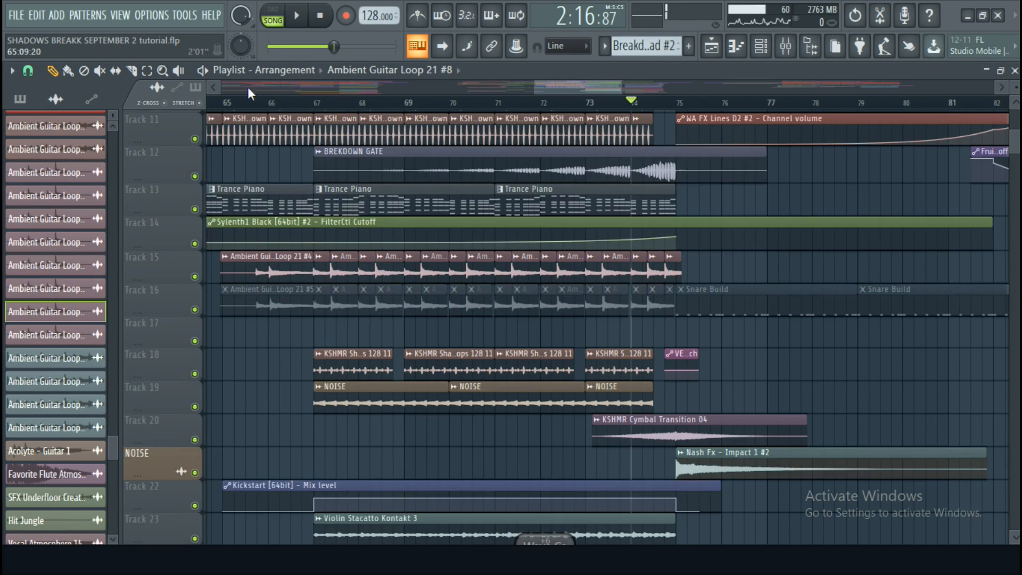
{"action": "left_click", "coordinate": [259, 102]}
{"action": "key", "text": "space"}
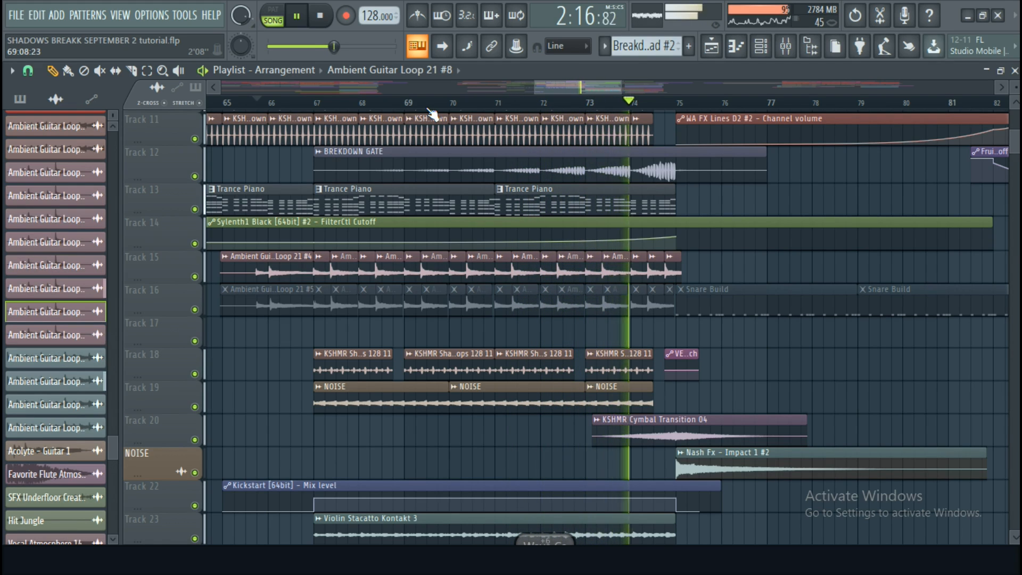
{"action": "key", "text": "space"}
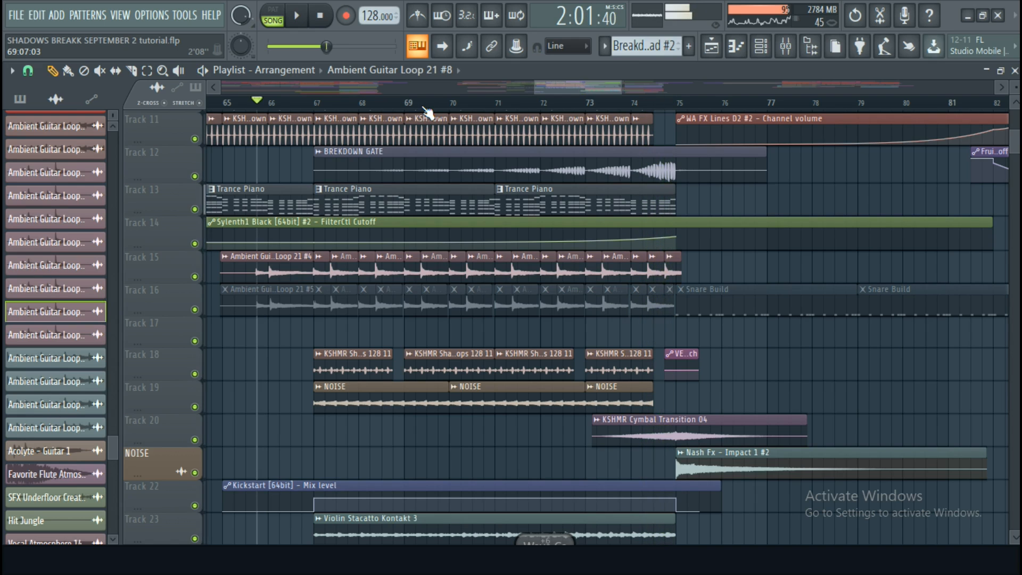
{"action": "scroll", "coordinate": [562, 107], "scroll_direction": "down", "scroll_amount": 5}
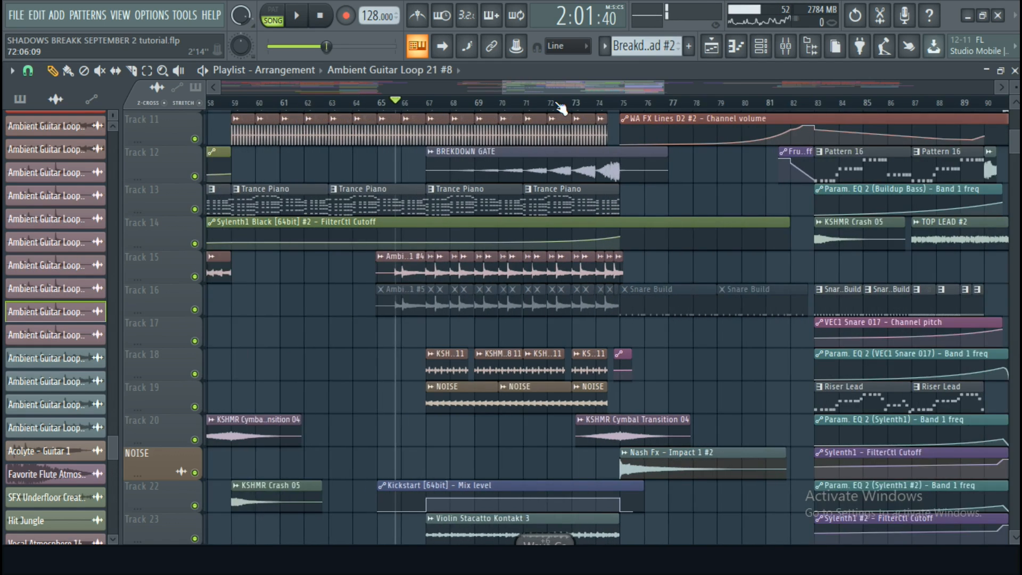
{"action": "scroll", "coordinate": [562, 107], "scroll_direction": "down", "scroll_amount": 3}
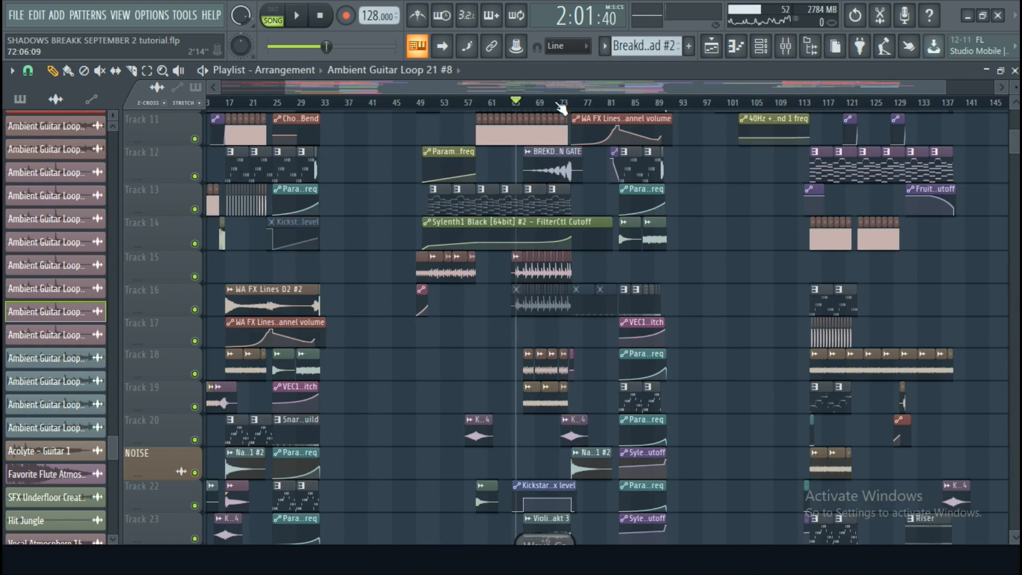
{"action": "left_click_drag", "start_coordinate": [1016, 84], "coordinate": [1016, 87]}
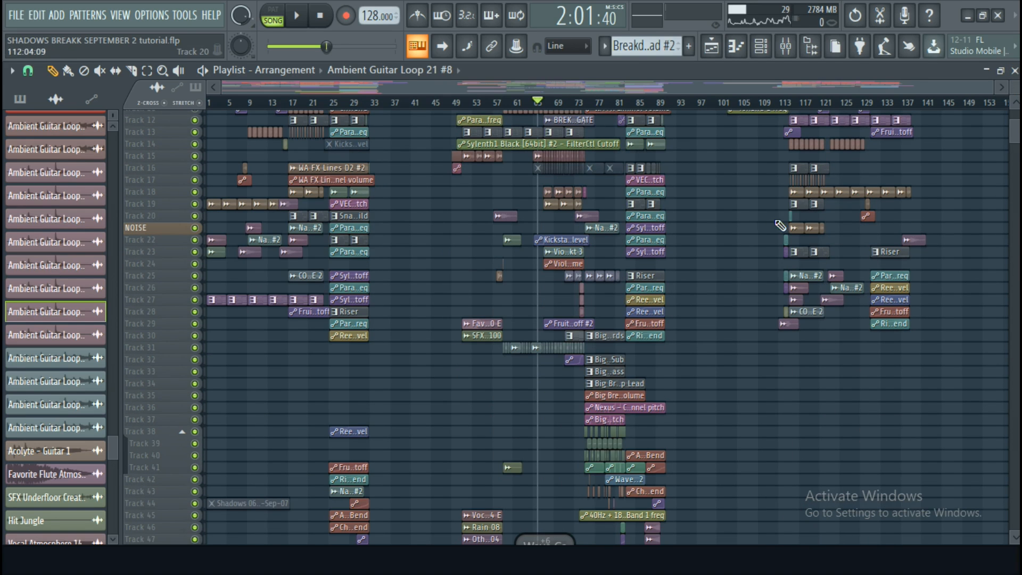
{"action": "scroll", "coordinate": [779, 226], "scroll_direction": "up", "scroll_amount": 5}
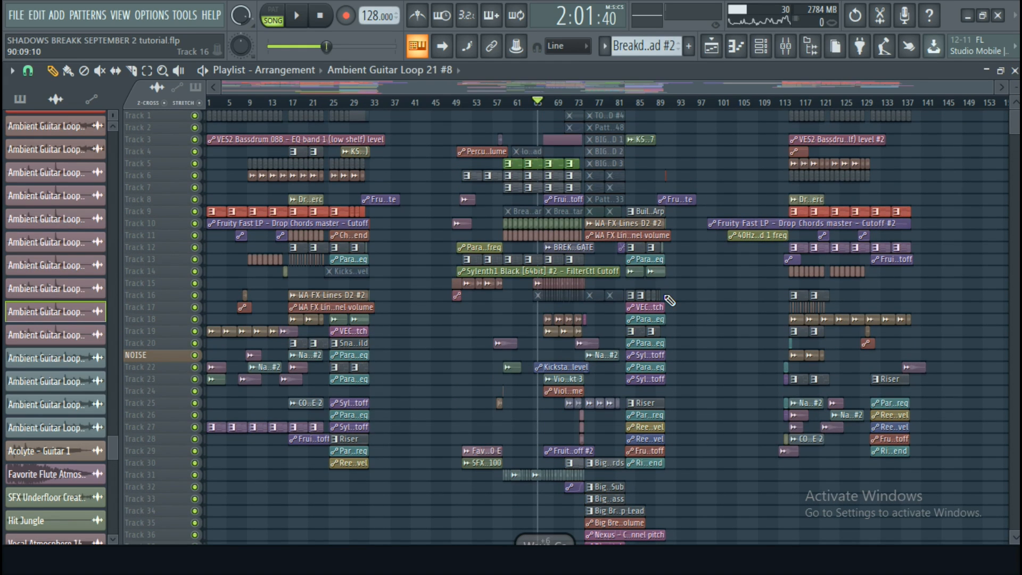